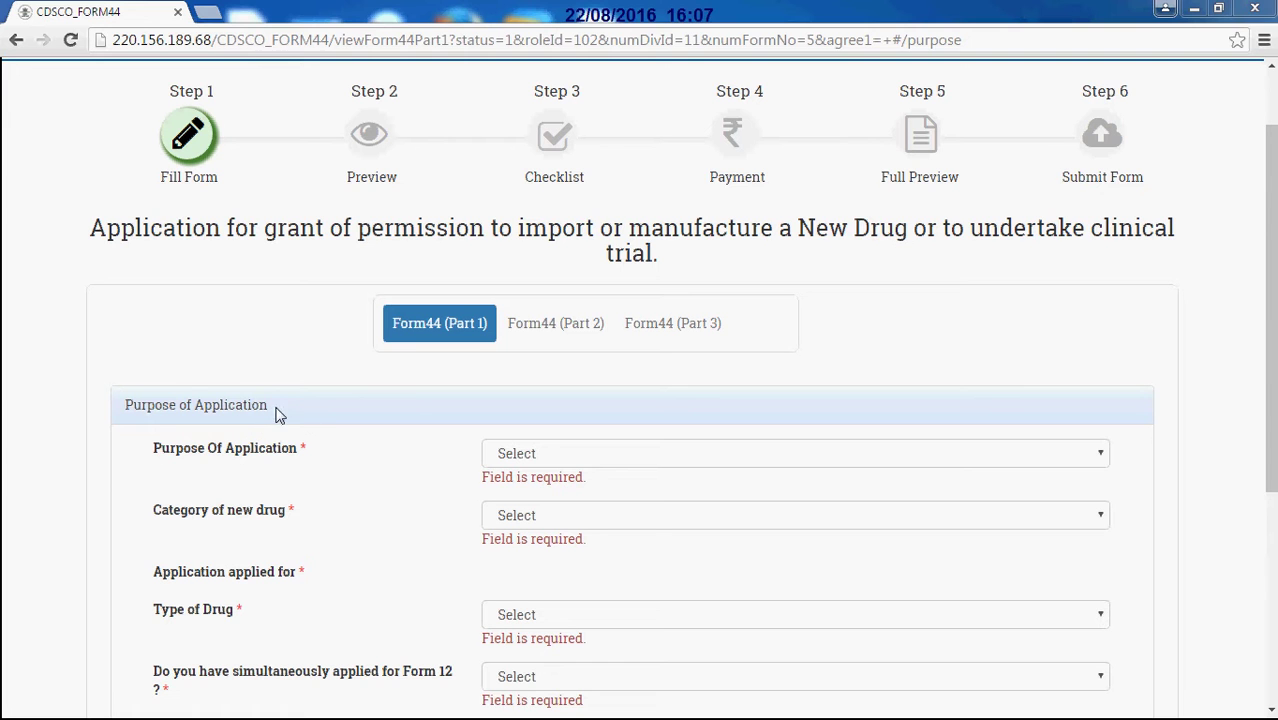
# Show the form in full screen and set the Purpose Of Application to To Undertake Clinical Trial
pyautogui.click(285, 453)
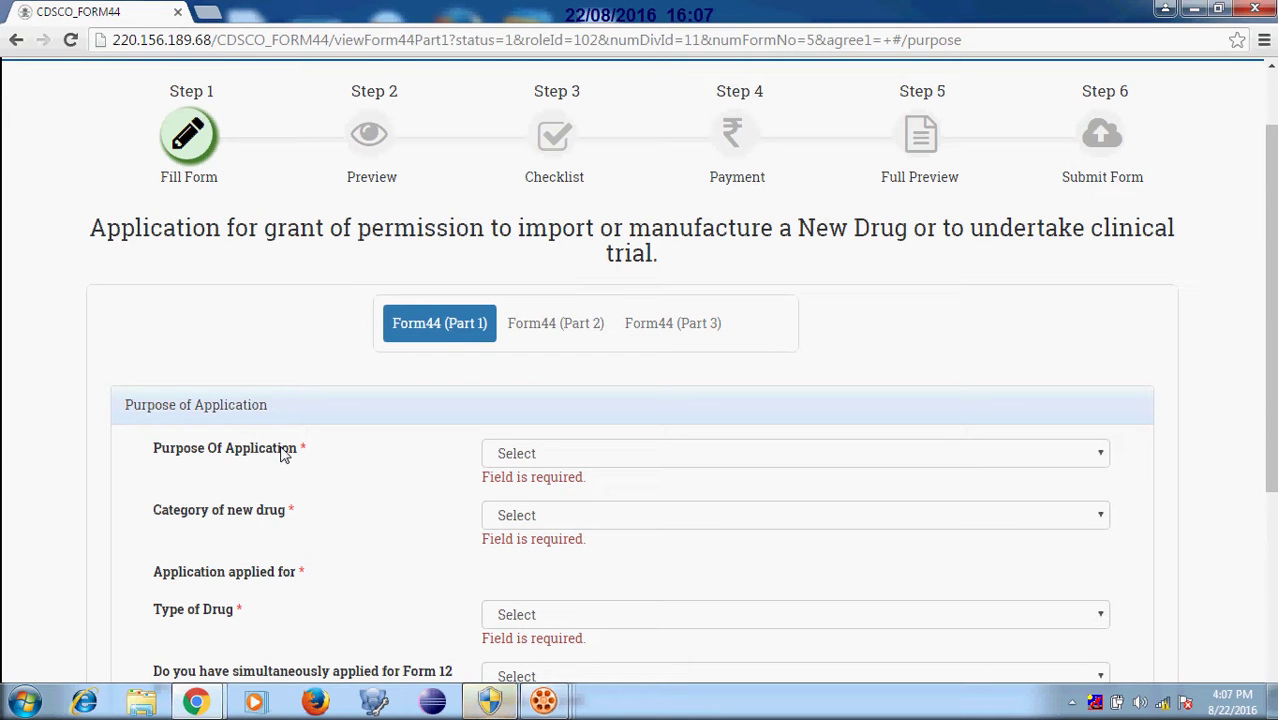
pyautogui.press('F11')
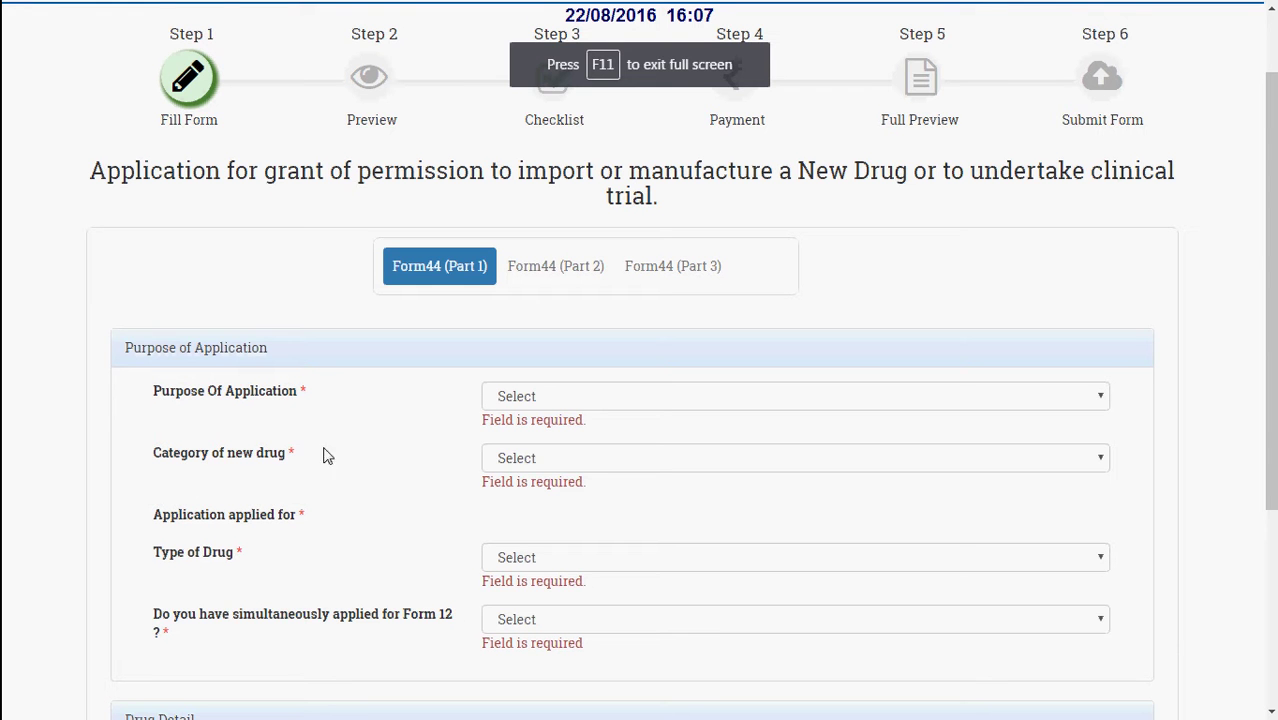
pyautogui.click(537, 400)
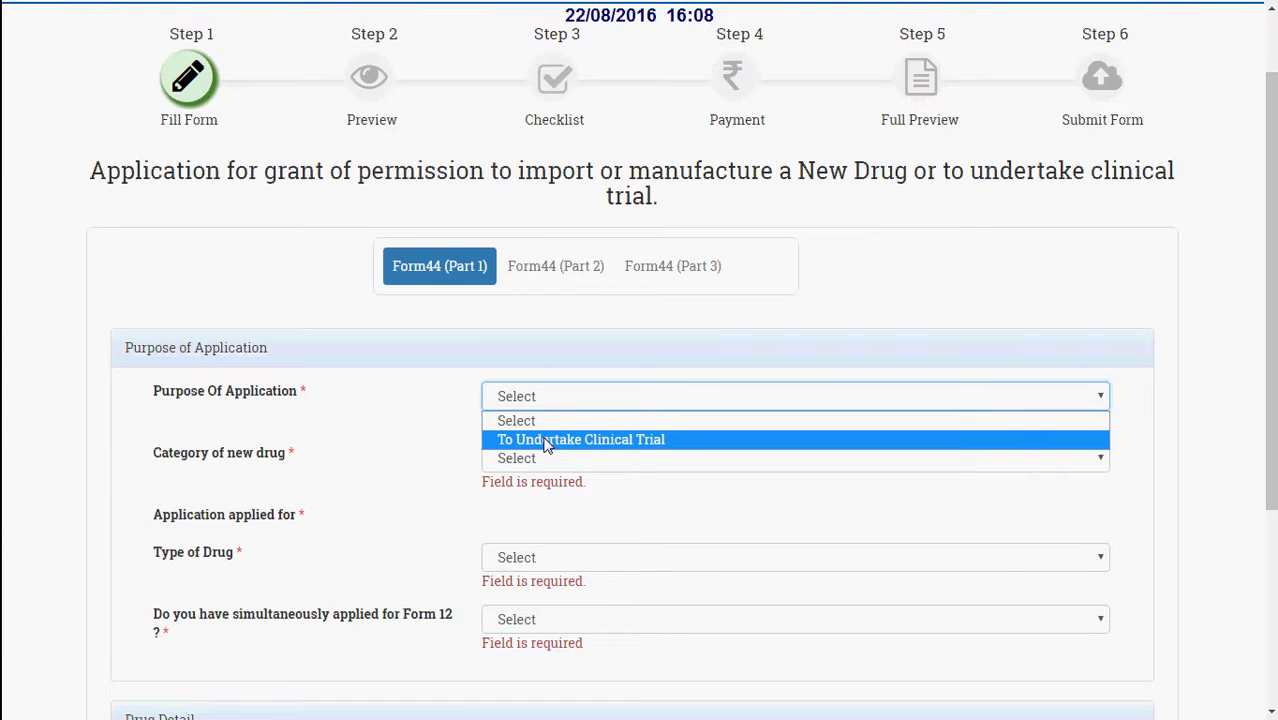
pyautogui.click(545, 441)
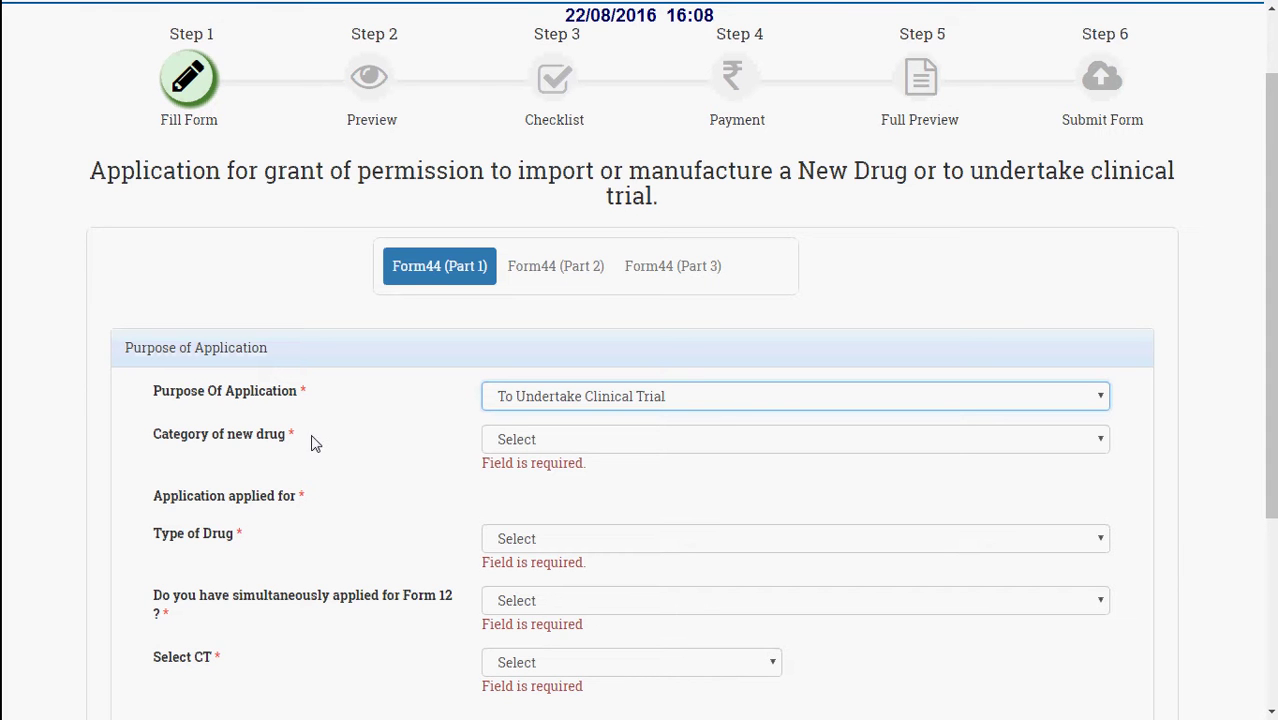
# Set the category of new drug to Global Clinical Trial and apply for Finished Formulation
pyautogui.click(245, 440)
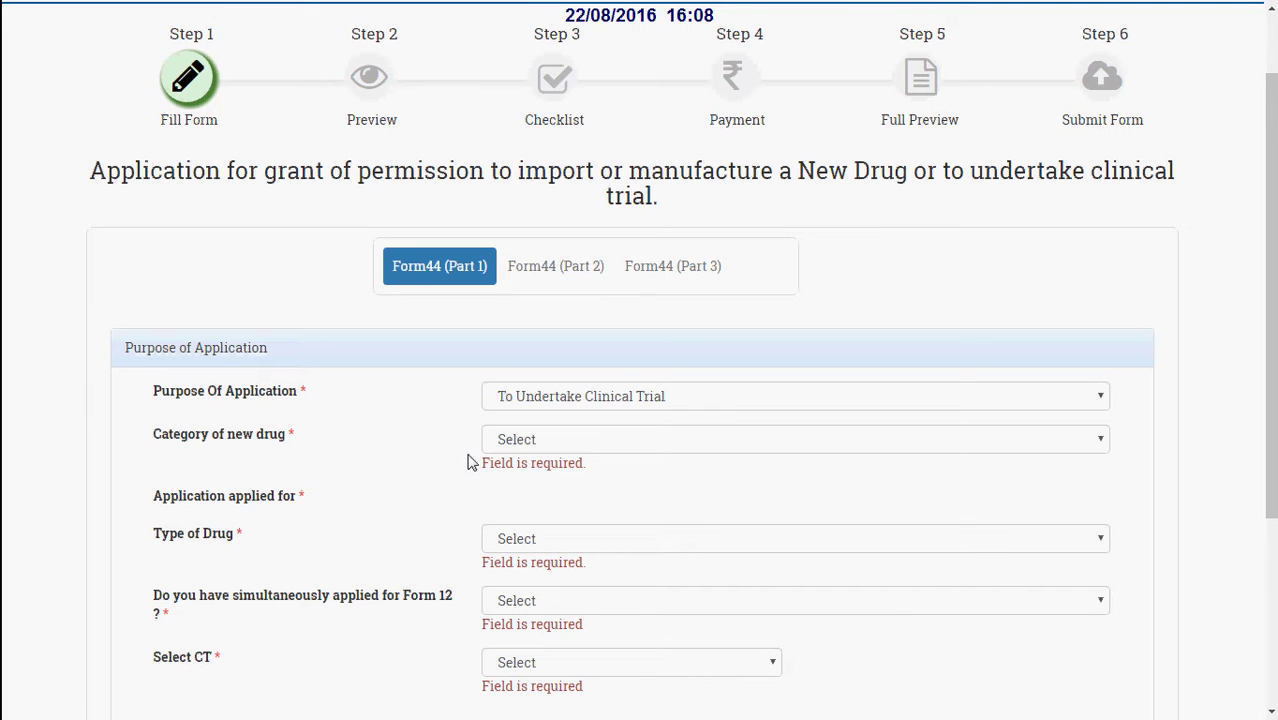
pyautogui.click(524, 447)
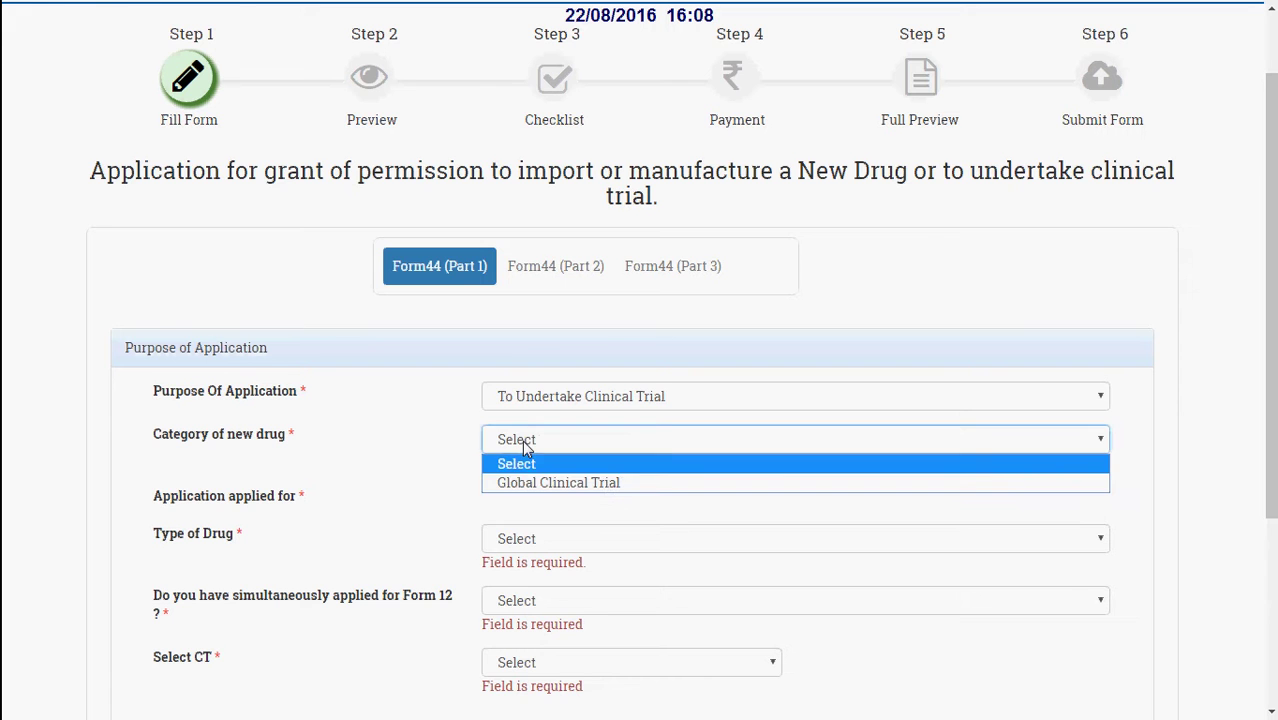
pyautogui.click(525, 478)
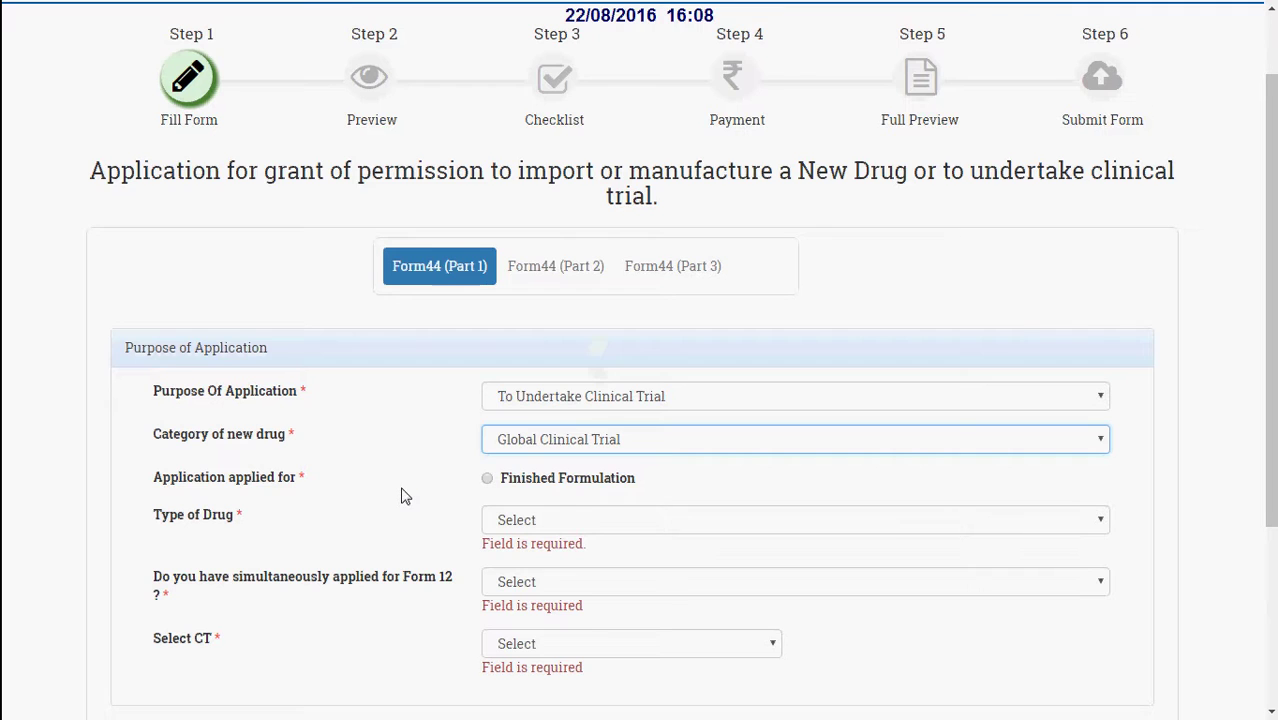
pyautogui.click(487, 478)
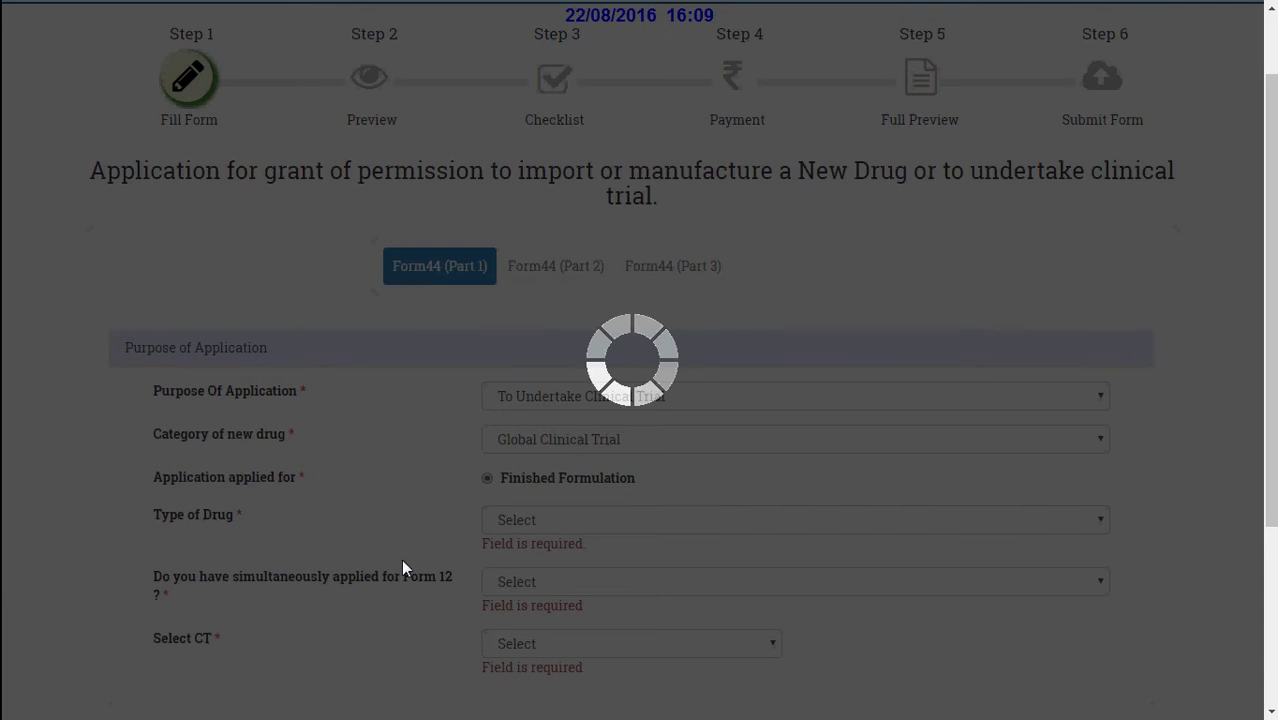
# Set the Type of Drug to Fixed Dose Combination with 2 active ingredients
pyautogui.scroll(-3, 398, 540)
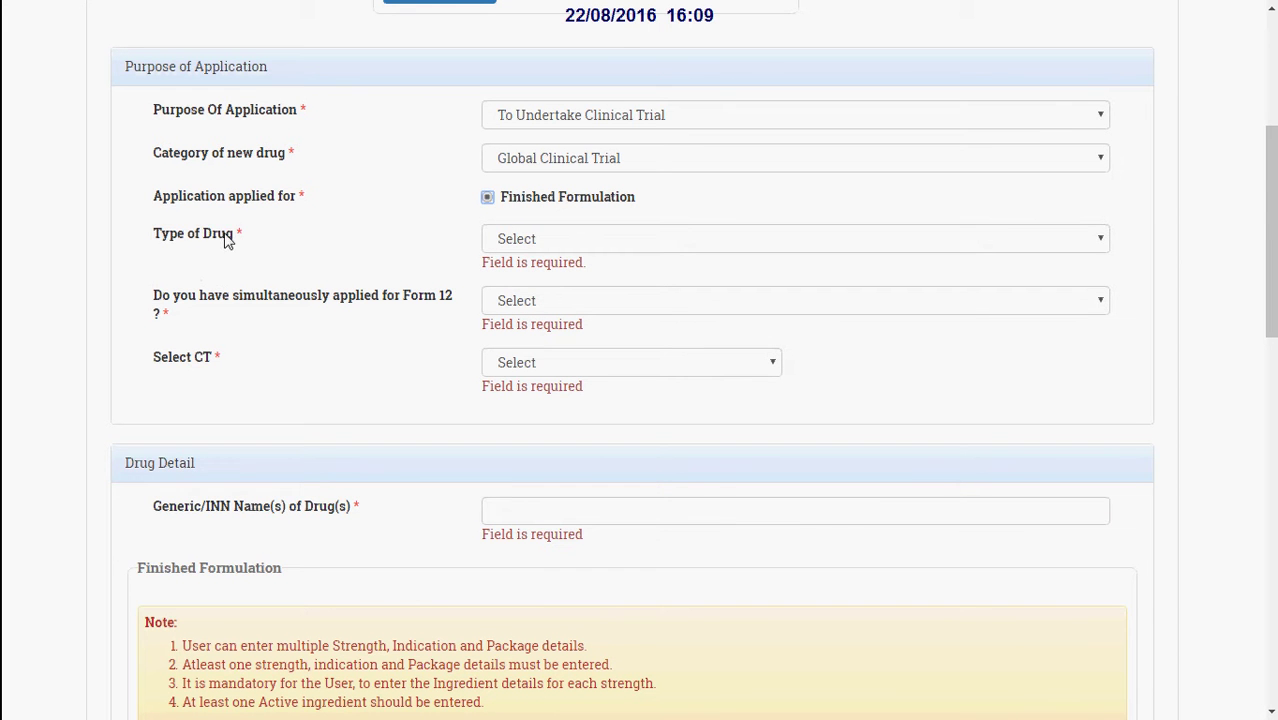
pyautogui.click(518, 240)
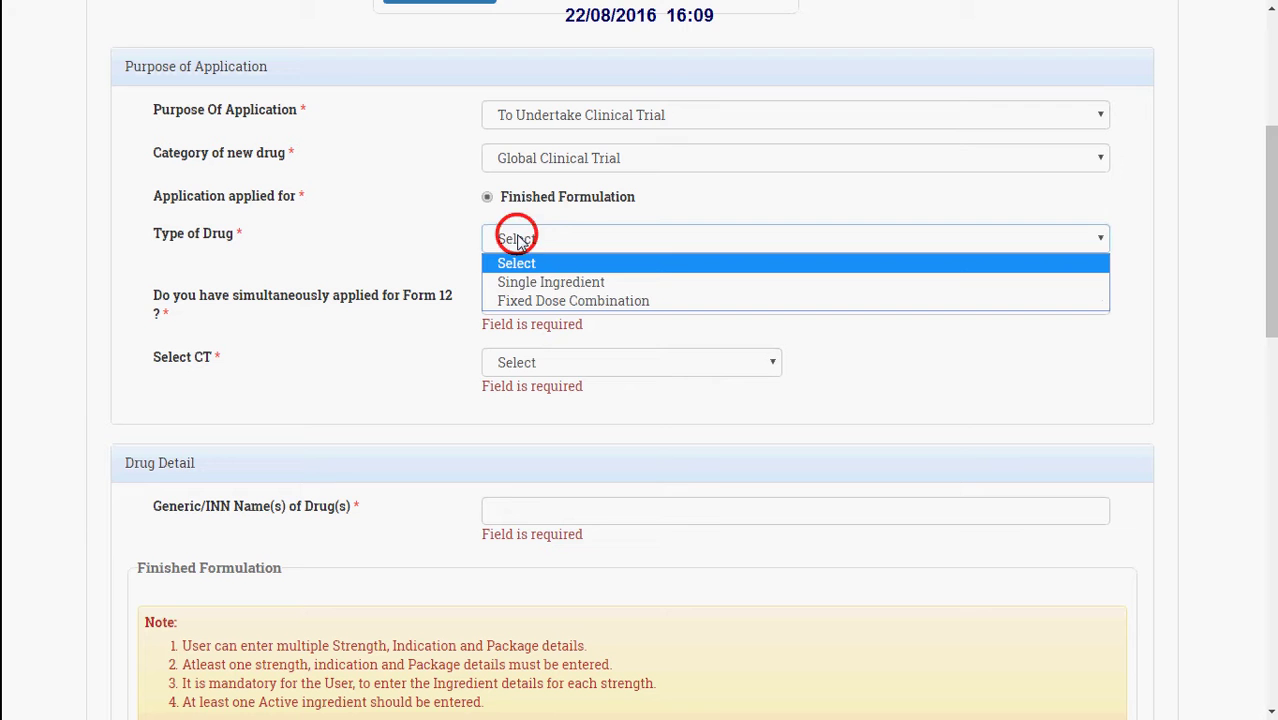
pyautogui.click(514, 299)
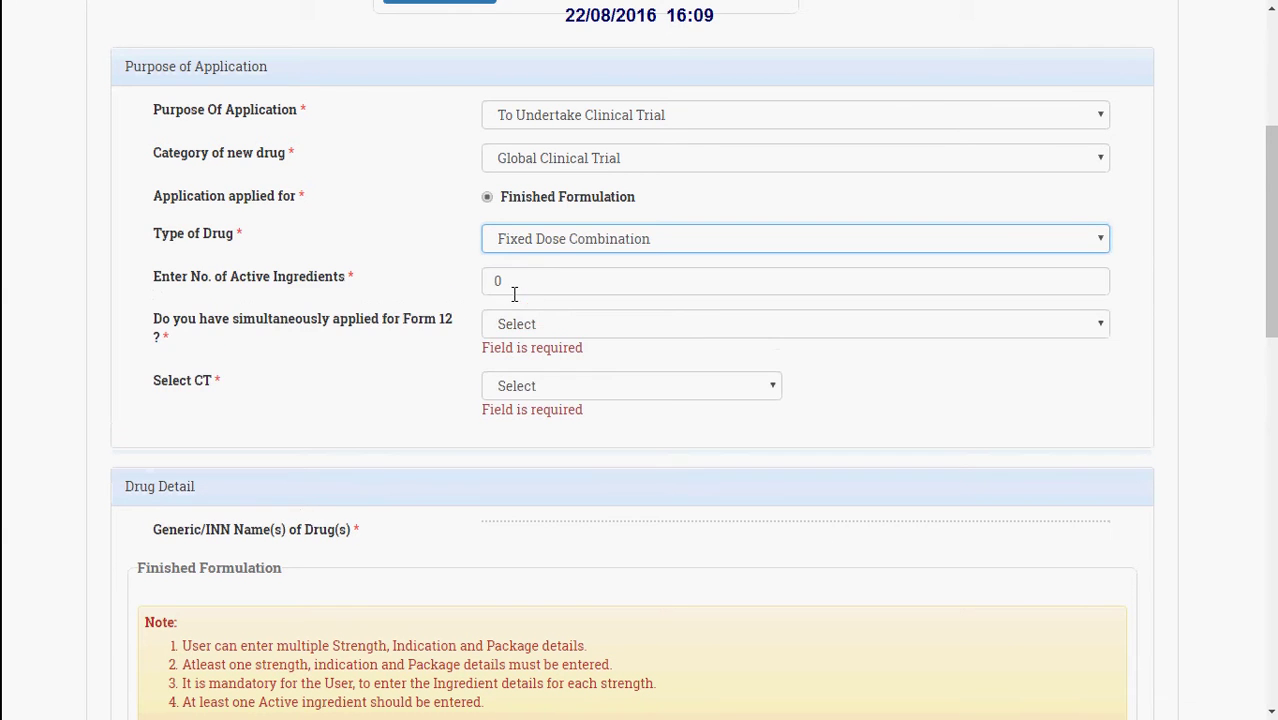
pyautogui.click(513, 289)
pyautogui.press('BackSpace')
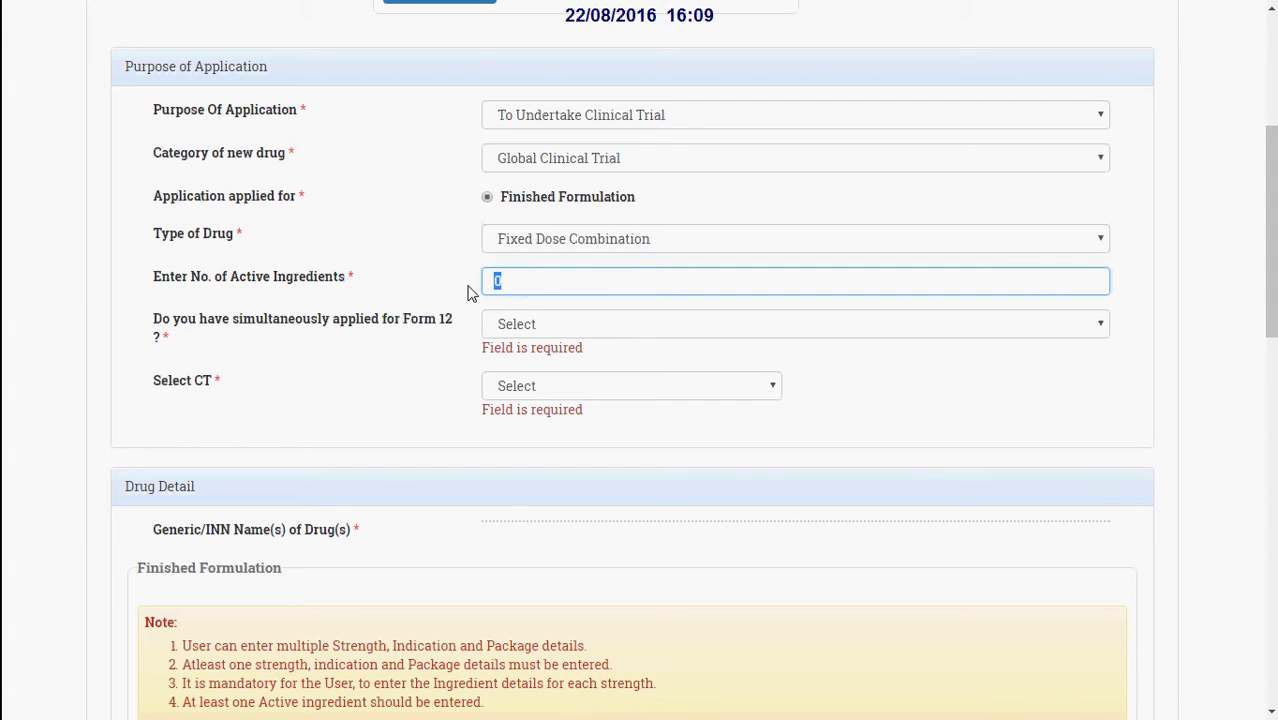
pyautogui.write('2')
# Check both generic name fields under Drug Detail and set the number of active ingredients to 1
pyautogui.click(528, 542)
pyautogui.click(836, 540)
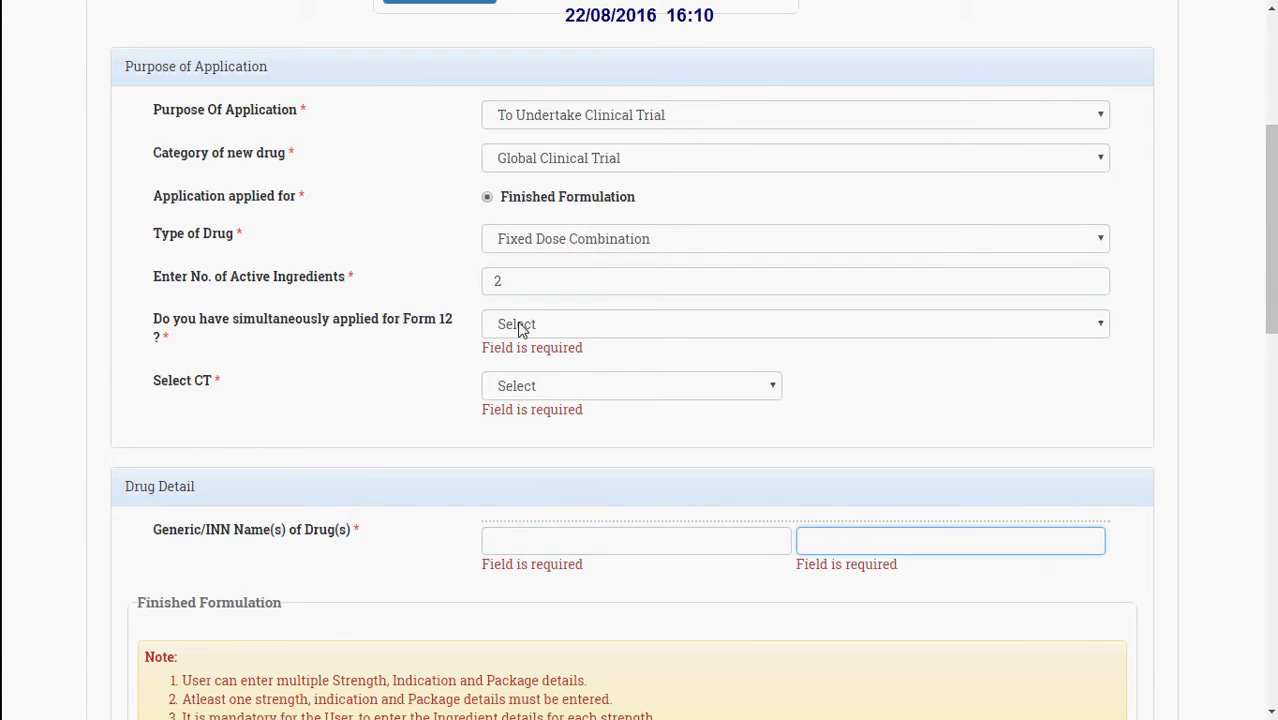
pyautogui.doubleClick(524, 286)
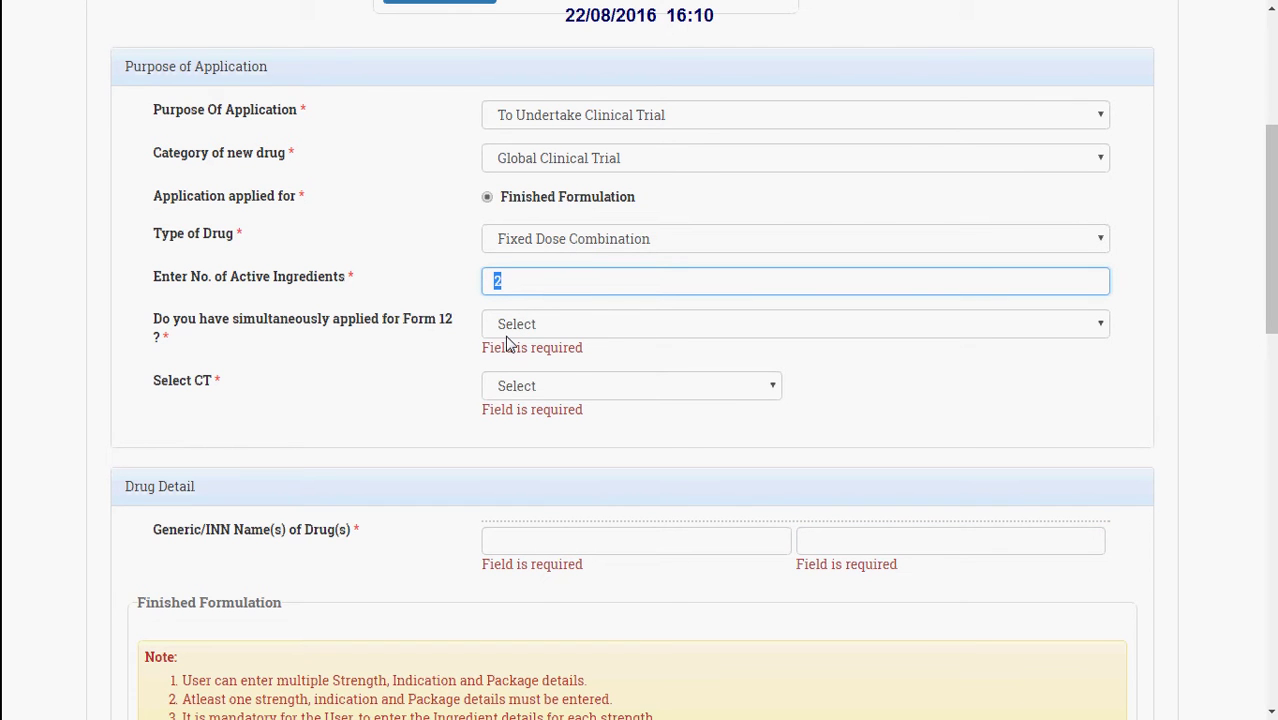
pyautogui.write('1')
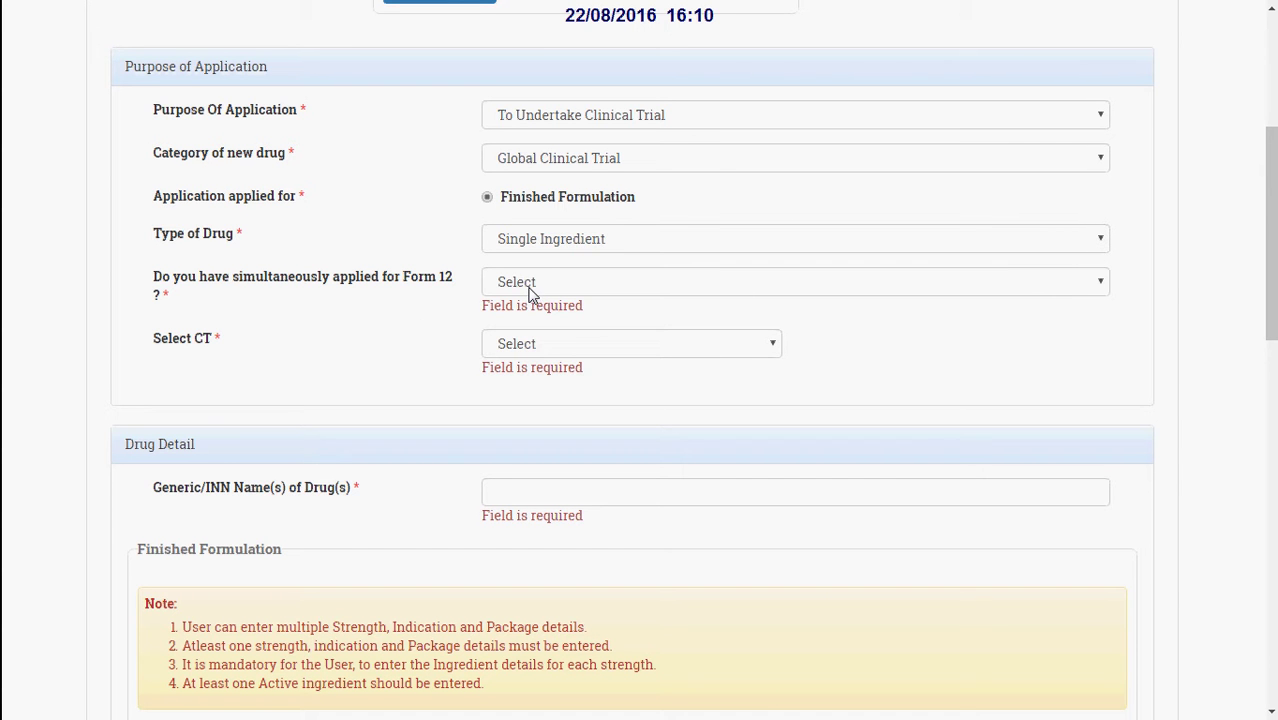
# Answer Yes to the simultaneous Form 12 application question and look up the available reference numbers
pyautogui.click(531, 290)
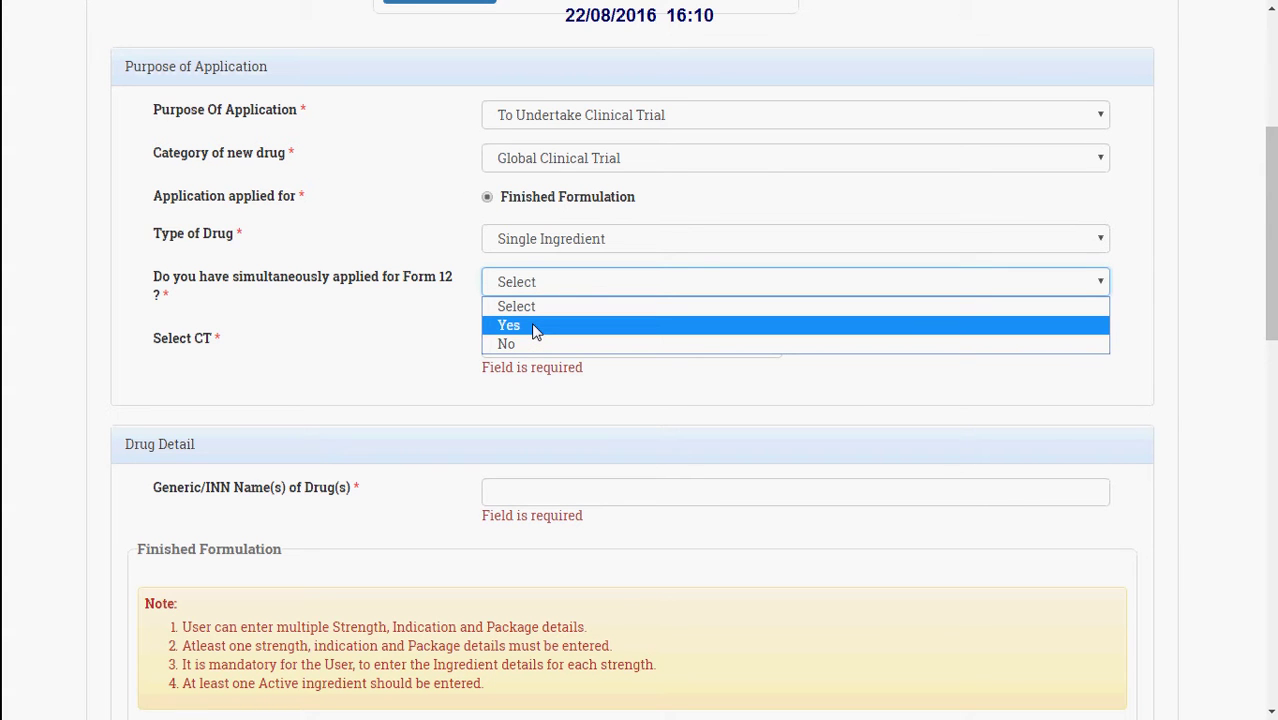
pyautogui.click(533, 327)
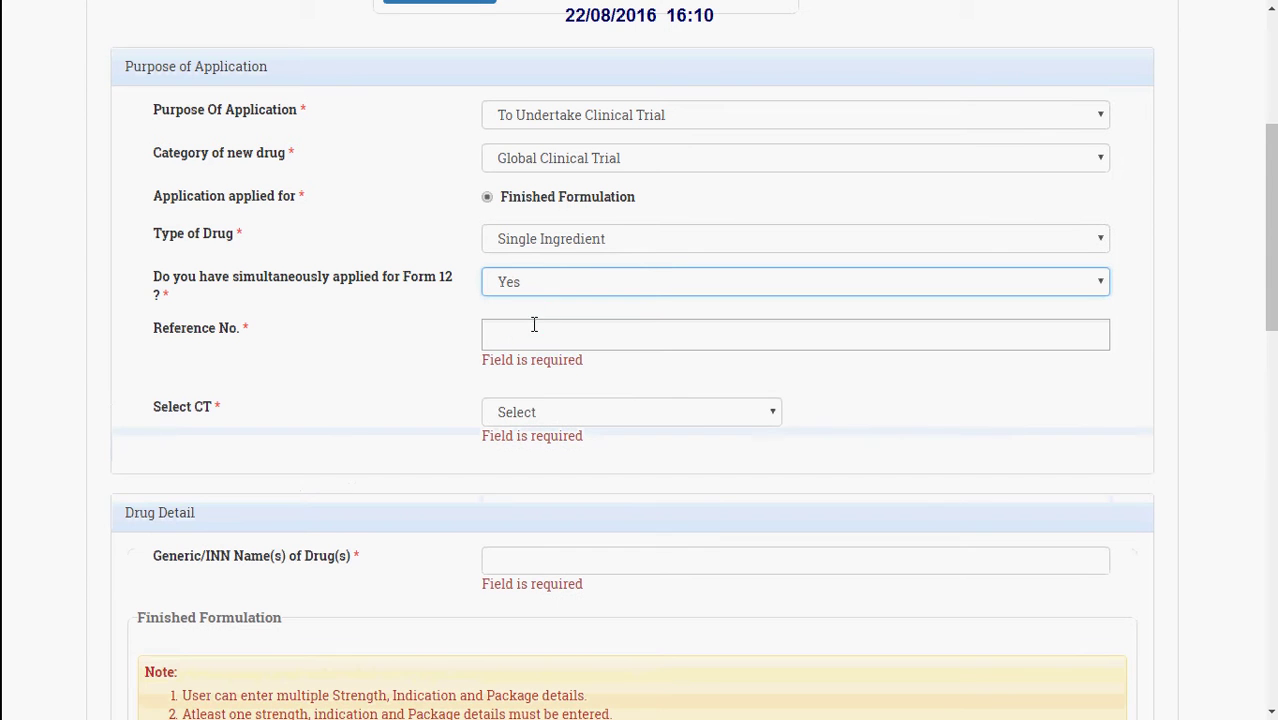
pyautogui.click(535, 337)
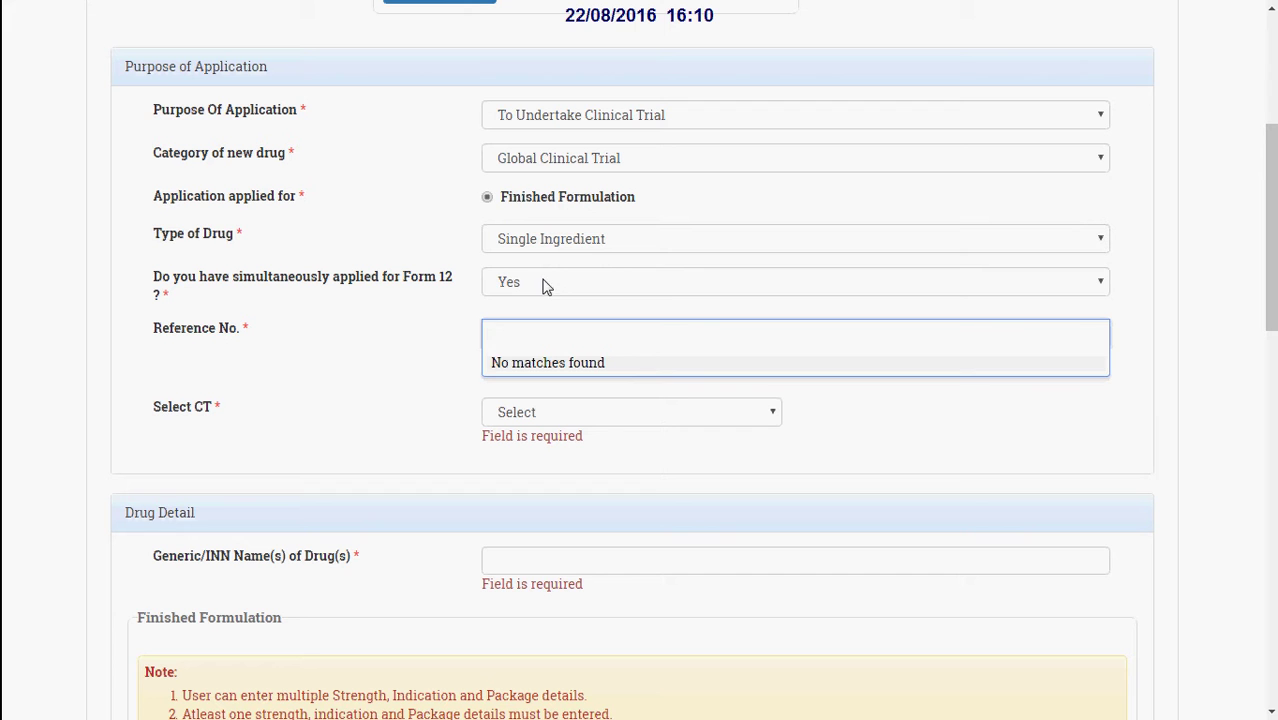
pyautogui.click(547, 316)
# Answer No to the simultaneous Form 12 application question and set Select CT to Clinical Trials (phase 1)
pyautogui.click(556, 286)
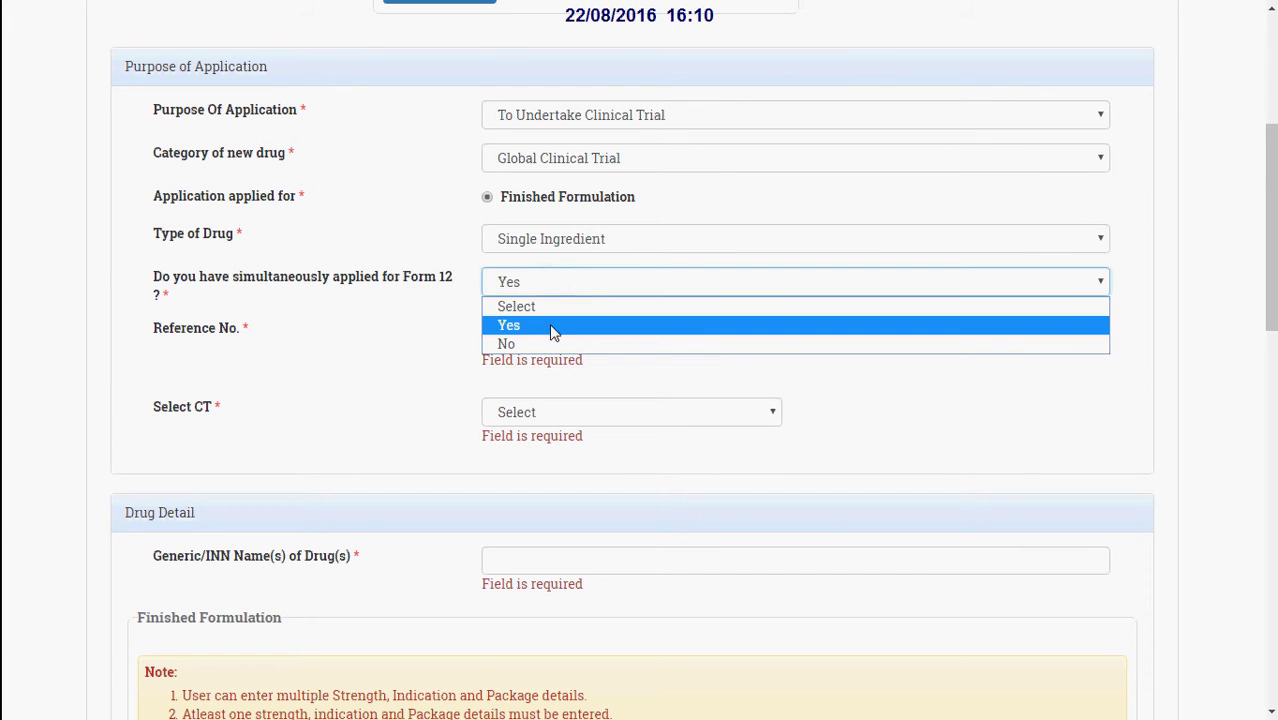
pyautogui.click(545, 343)
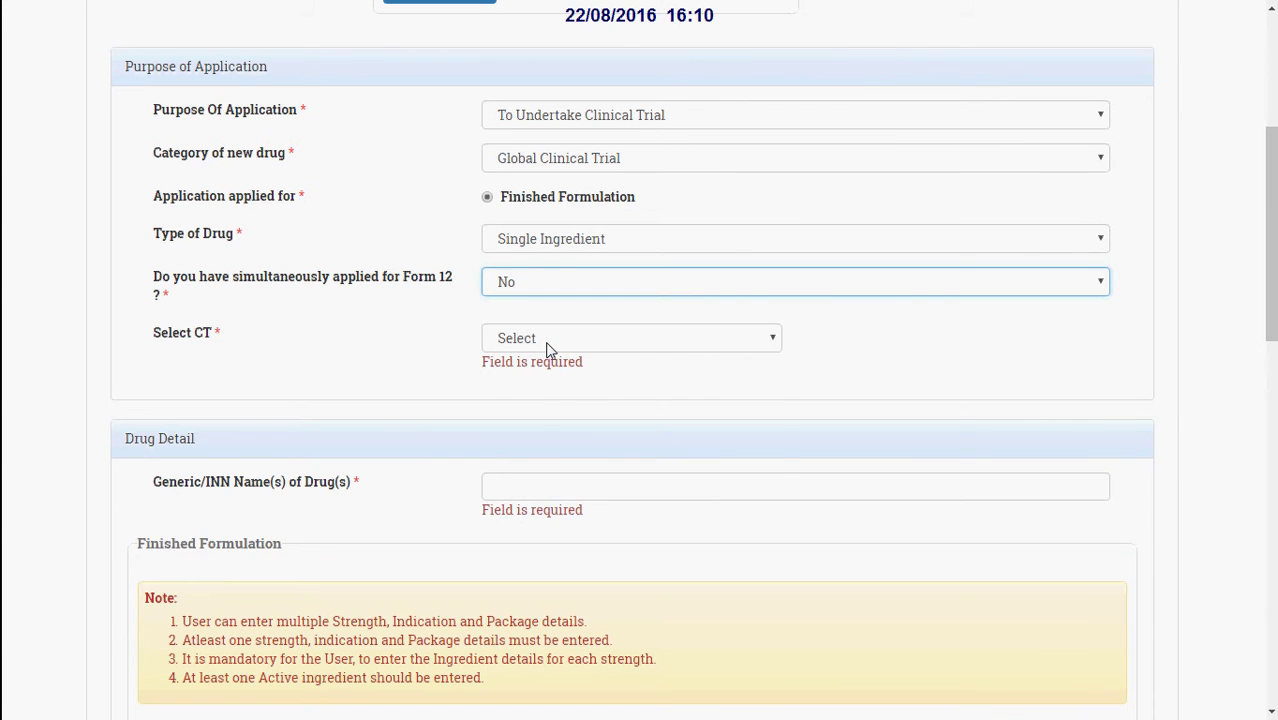
pyautogui.click(546, 343)
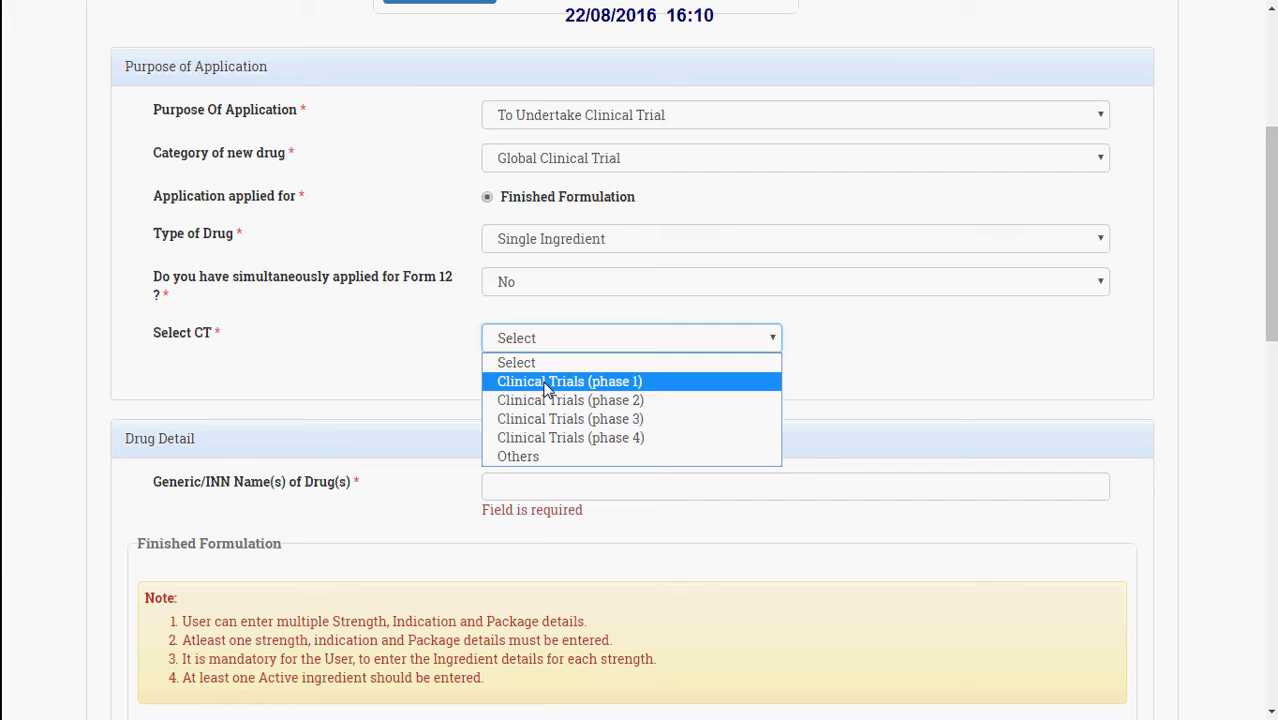
pyautogui.click(547, 387)
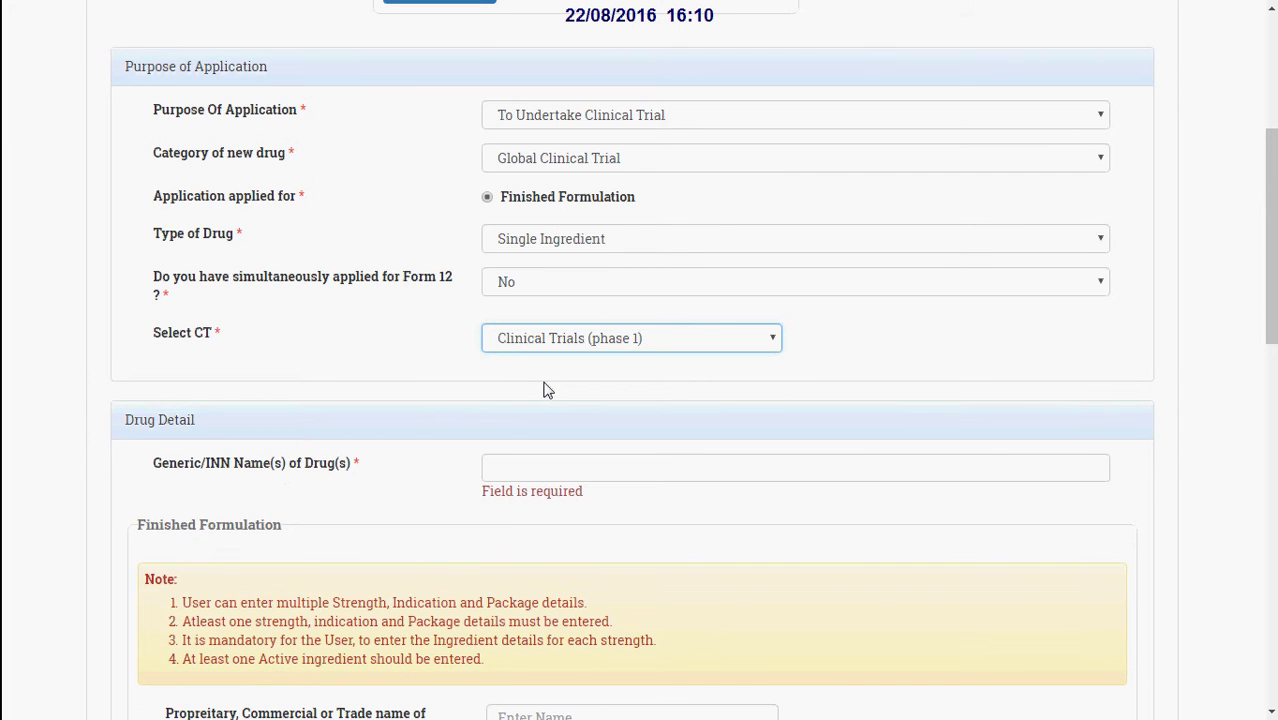
# Enter abc and mmm as the two generic/INN drug names in the Drug Detail section
pyautogui.scroll(-3, 310, 168)
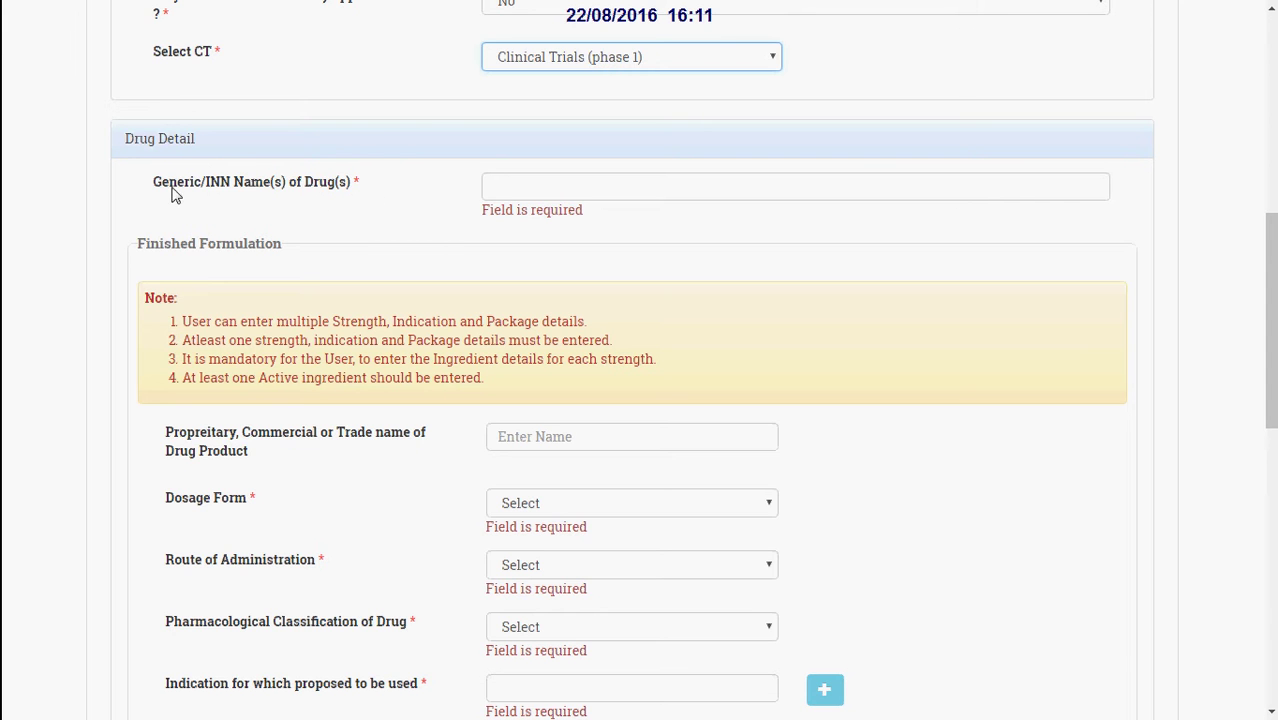
pyautogui.click(236, 182)
pyautogui.click(520, 193)
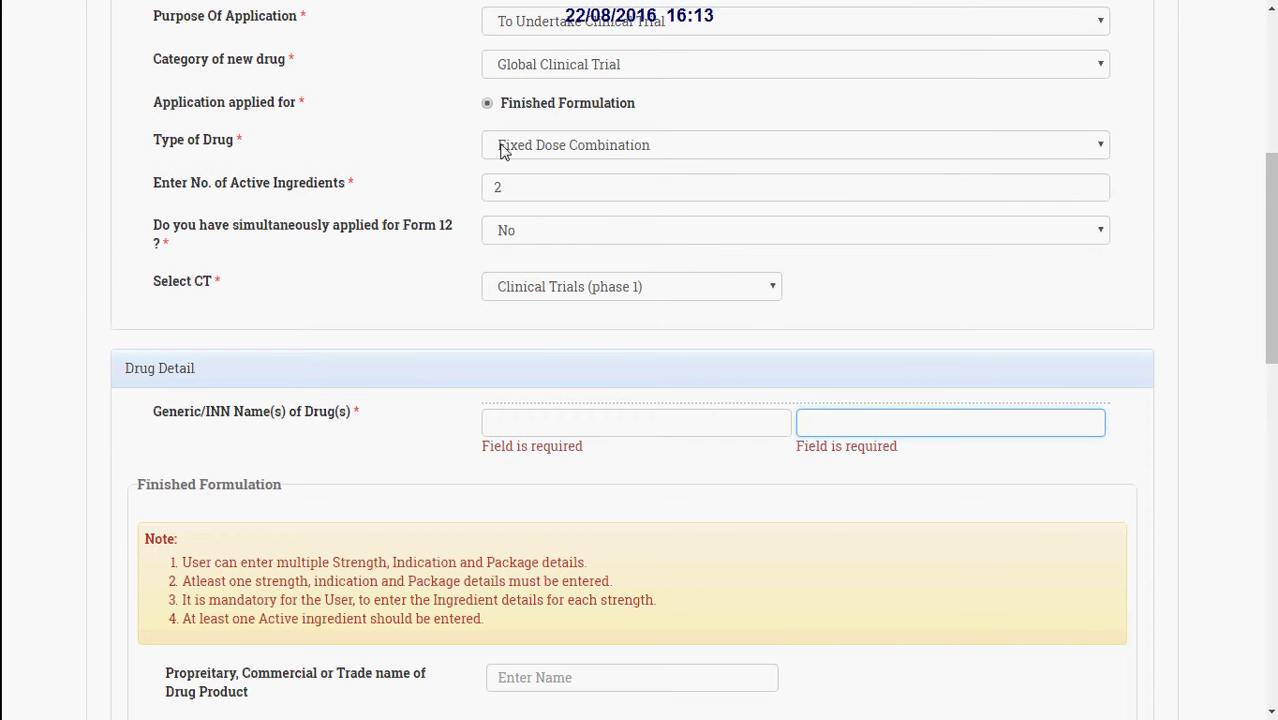
pyautogui.click(519, 419)
pyautogui.click(824, 426)
pyautogui.click(709, 424)
pyautogui.write('abc')
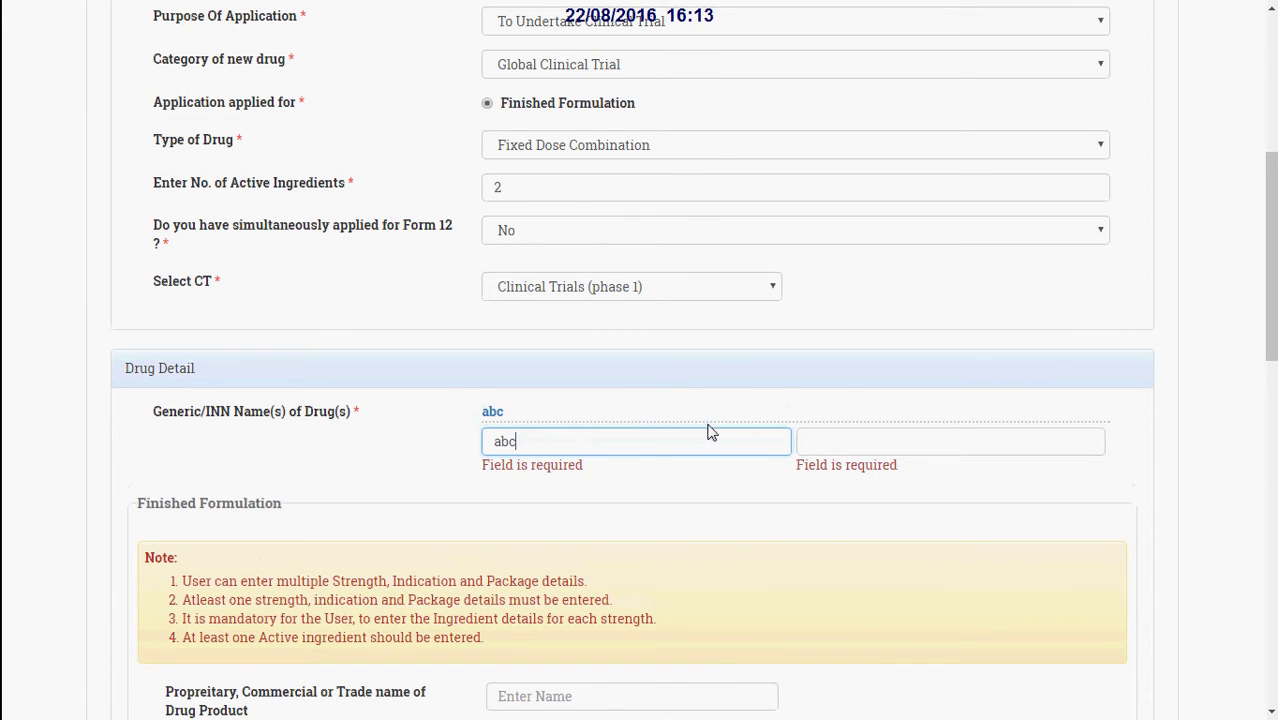
pyautogui.click(845, 441)
pyautogui.write('mmm')
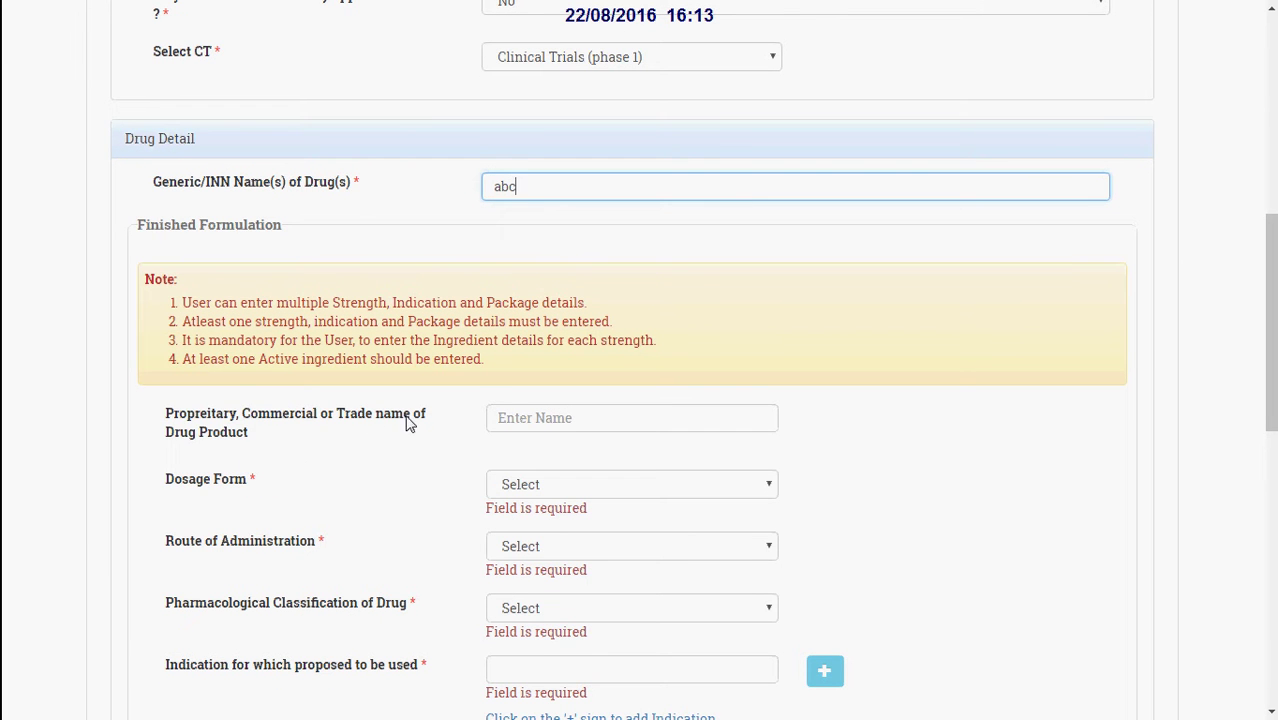
# Enter xyz as the trade name of the drug product and set its Dosage Form to Others
pyautogui.click(550, 426)
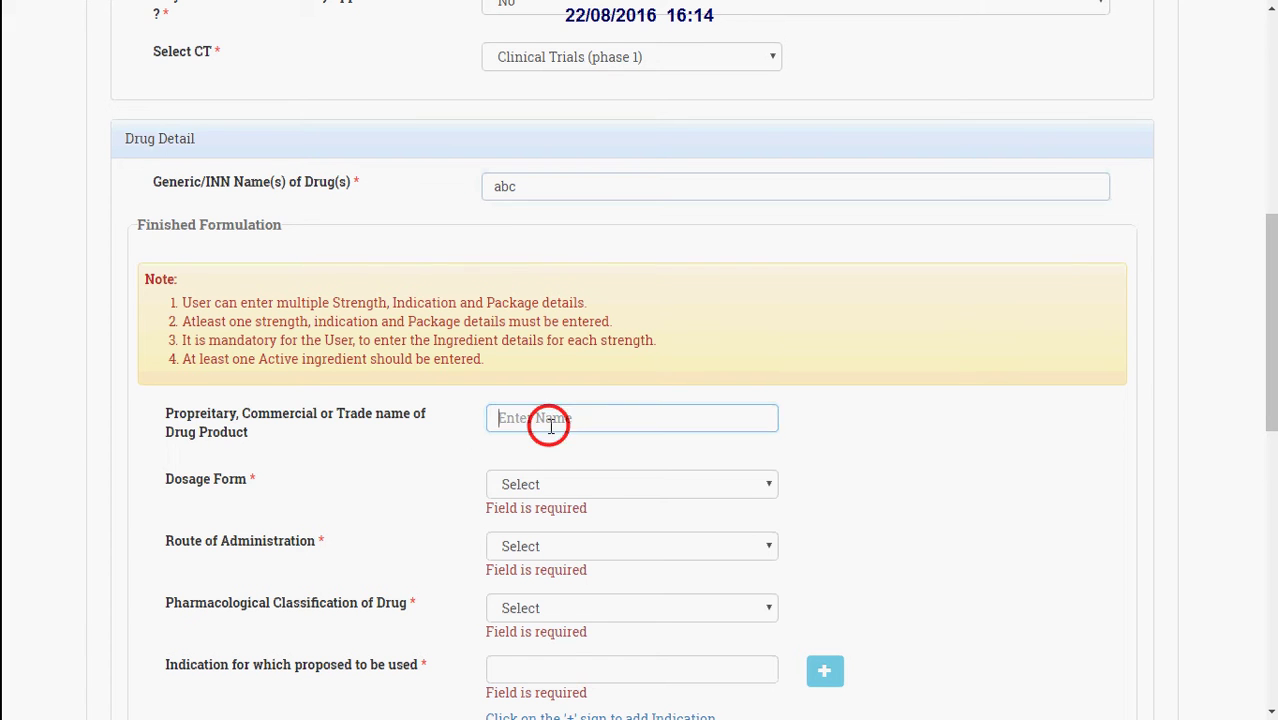
pyautogui.write('xyz')
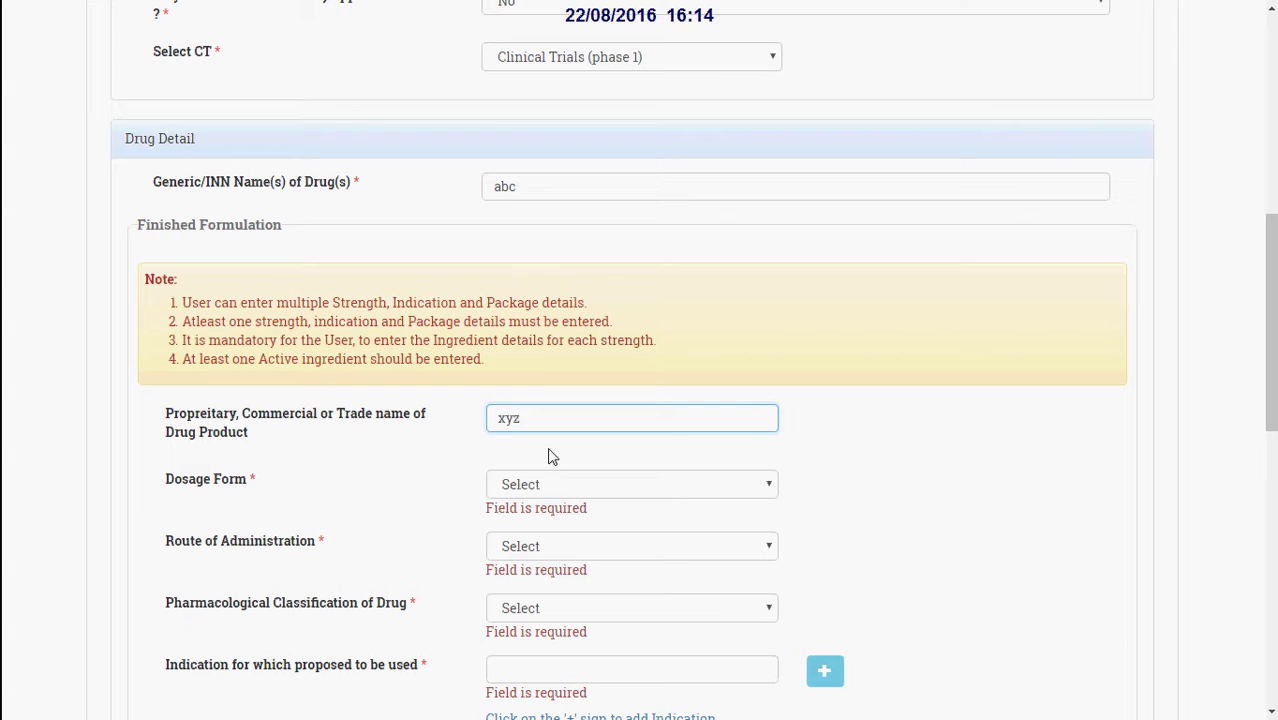
pyautogui.click(533, 490)
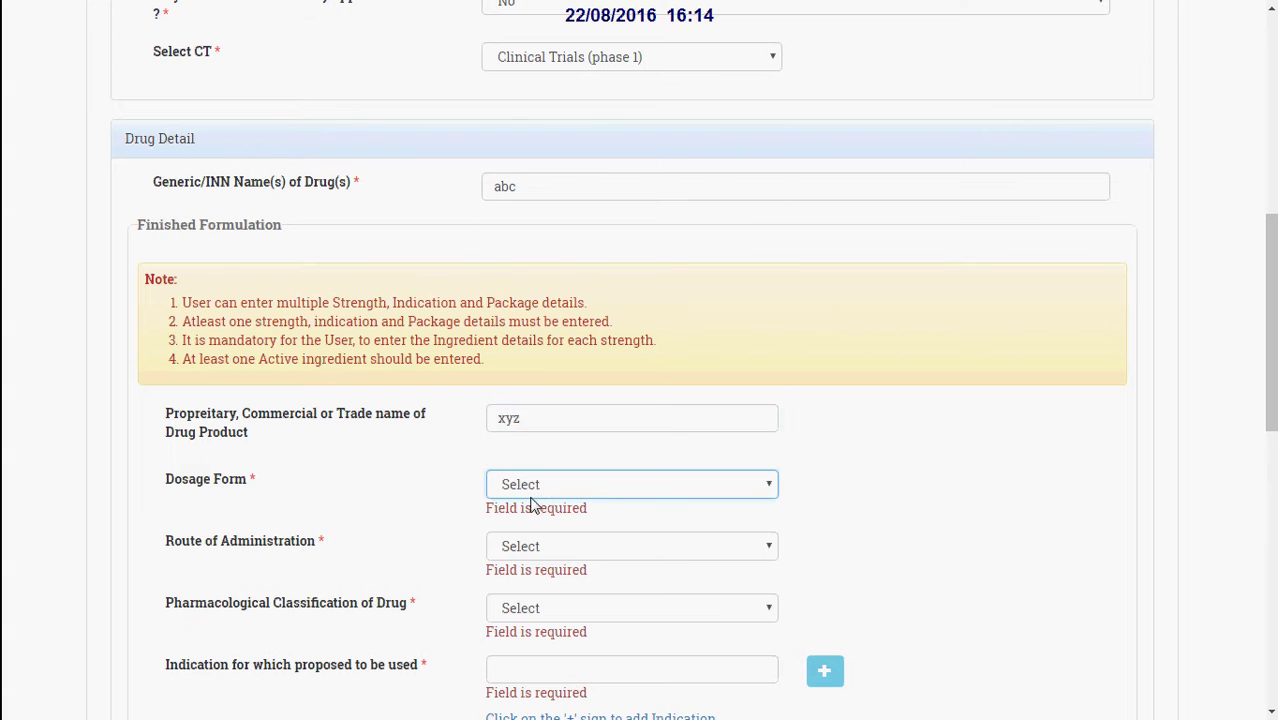
pyautogui.click(599, 493)
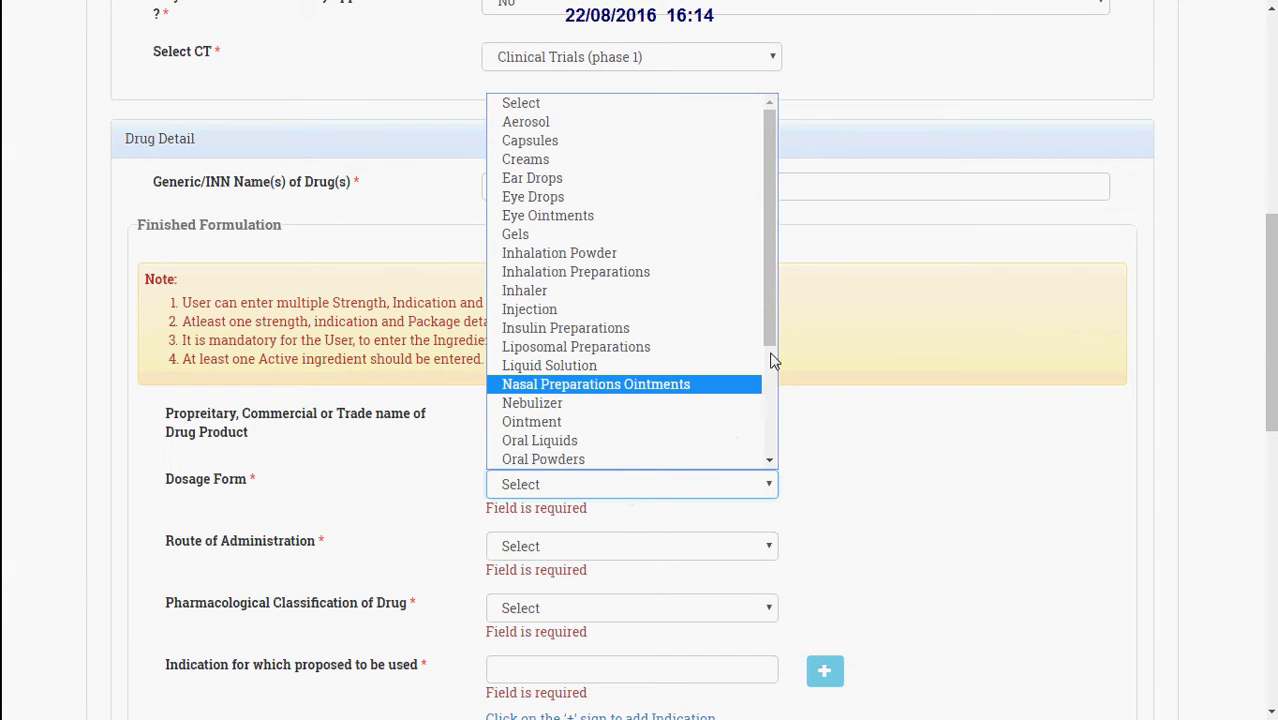
pyautogui.moveTo(768, 360); pyautogui.dragTo(786, 452)
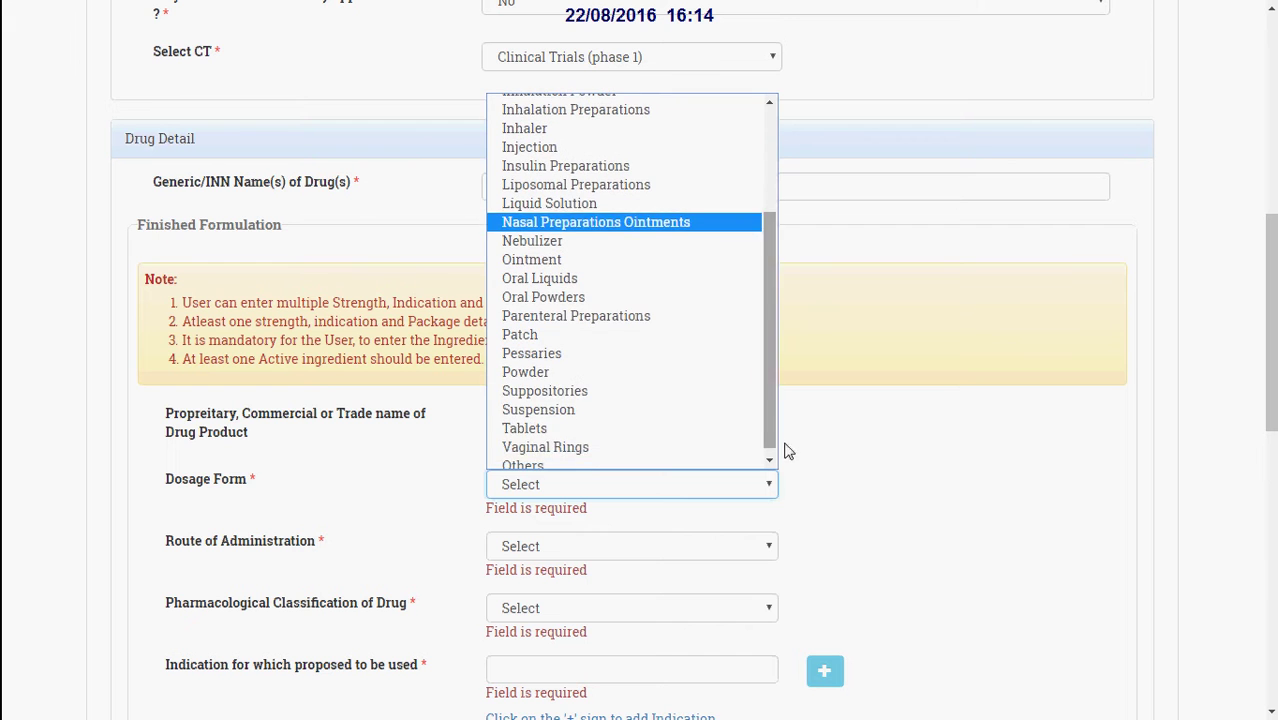
pyautogui.moveTo(760, 400)
pyautogui.mouseDown()
pyautogui.moveTo(779, 387)
pyautogui.moveTo(770, 412)
pyautogui.mouseUp()
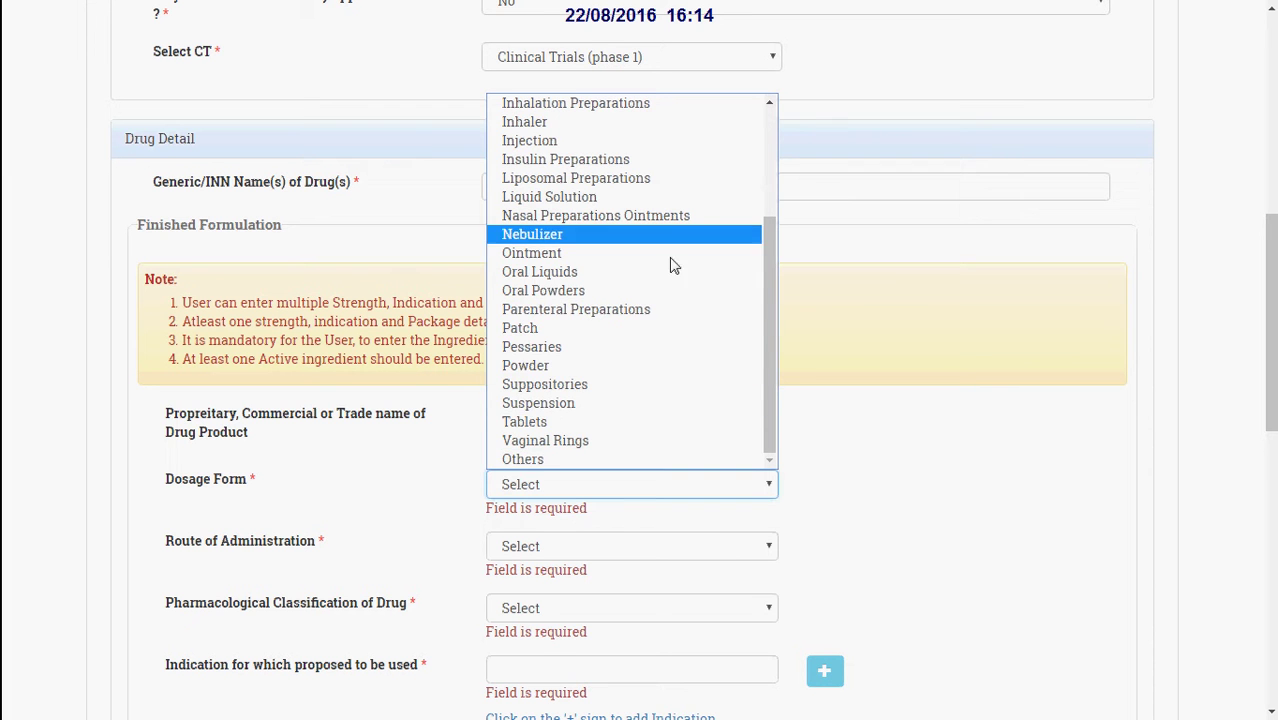
pyautogui.click(660, 460)
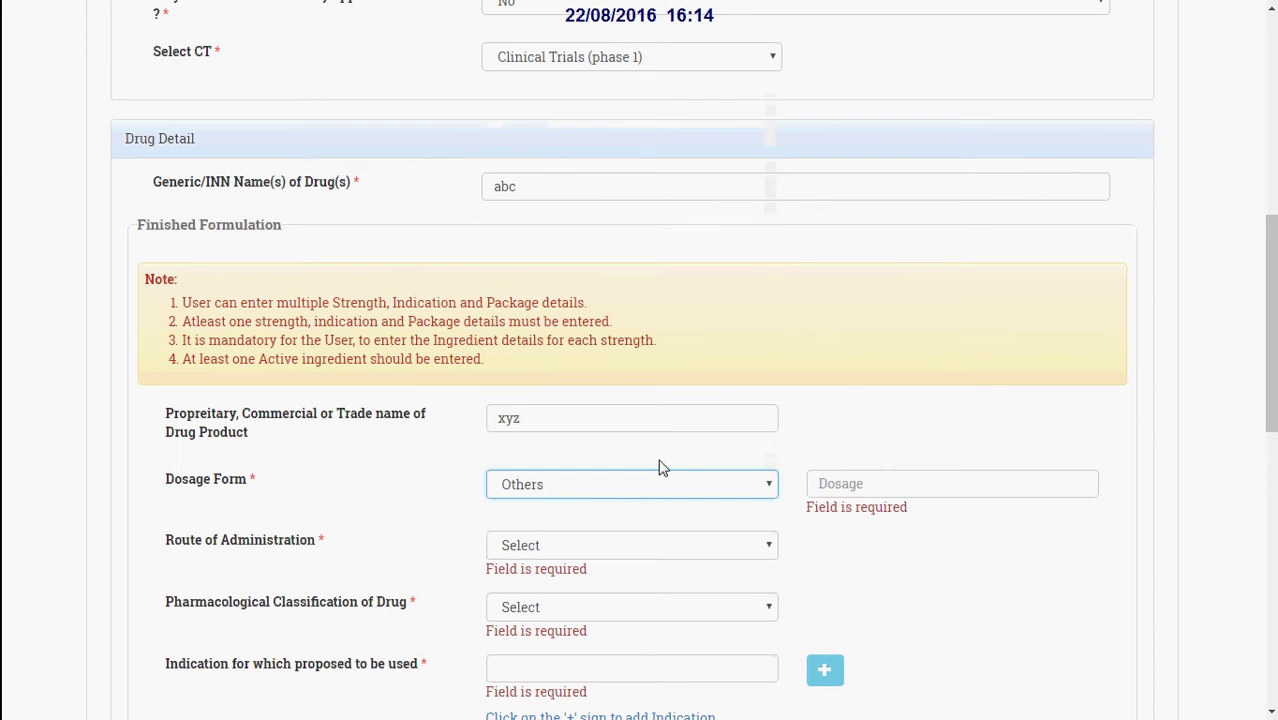
# Leave the custom dosage field empty and set the Dosage Form to Patch
pyautogui.click(835, 483)
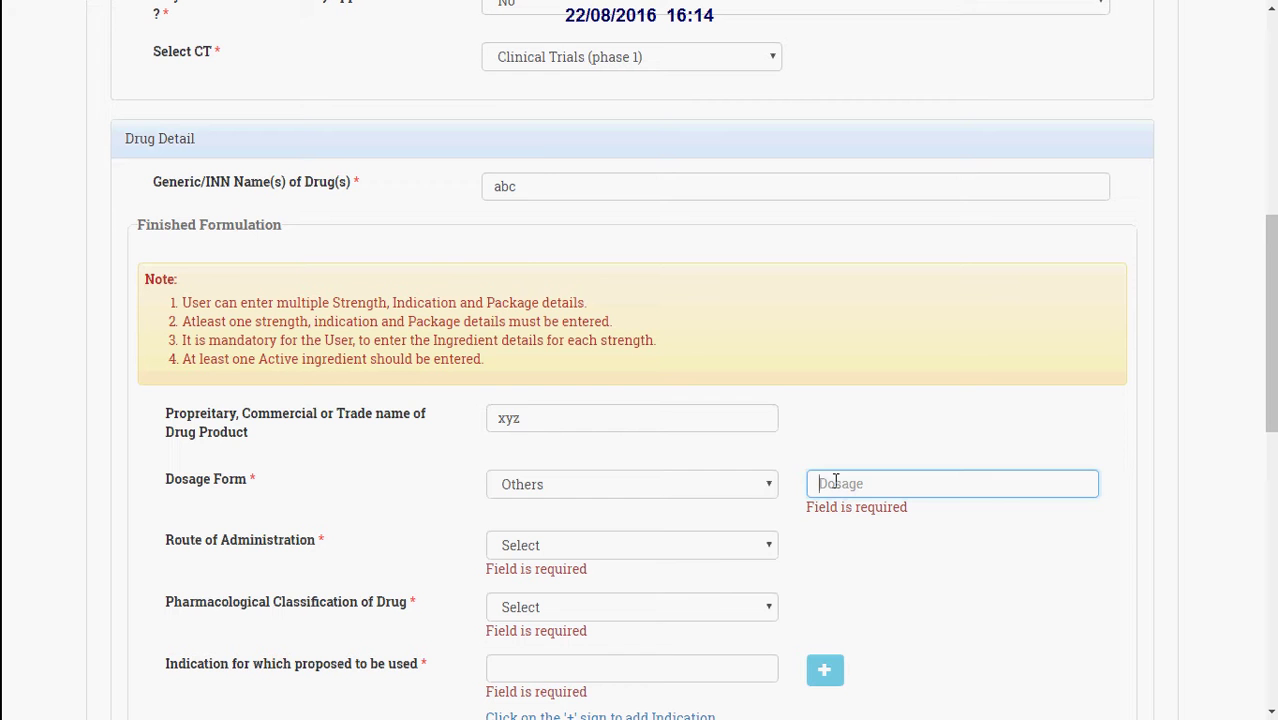
pyautogui.click(747, 484)
pyautogui.click(680, 335)
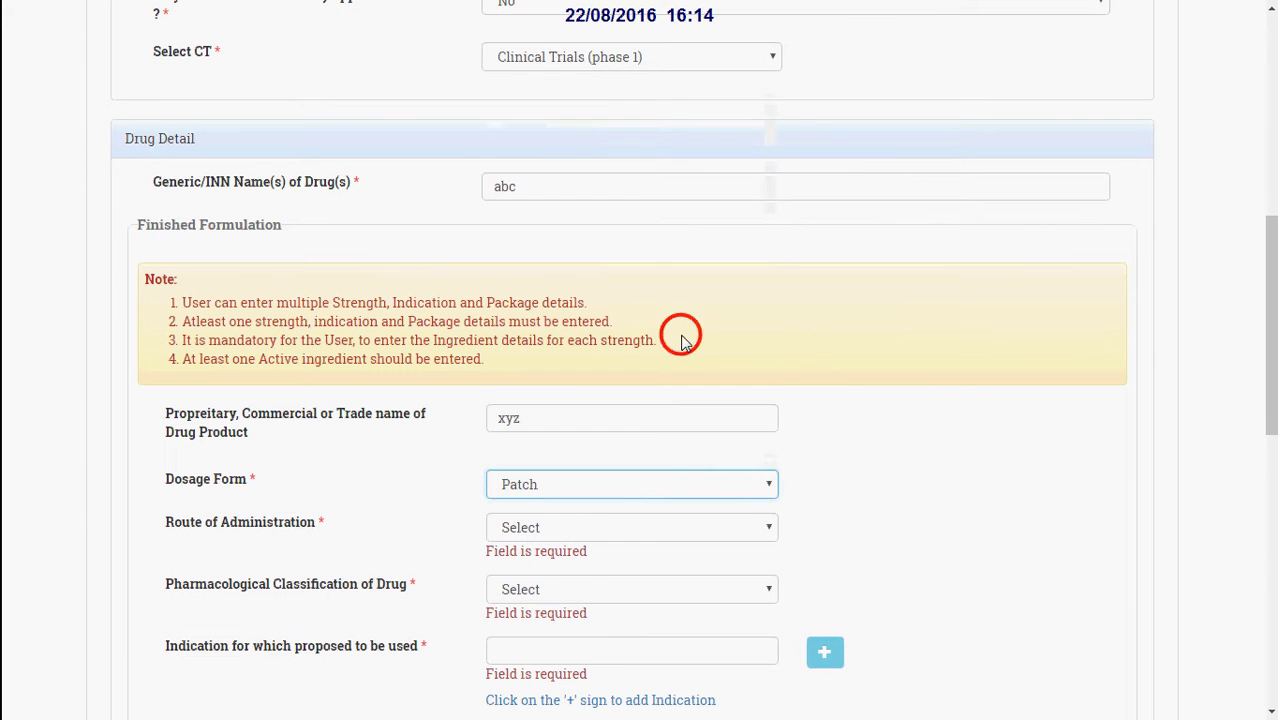
# Try Others as the Route of Administration and start its custom route entry
pyautogui.click(592, 536)
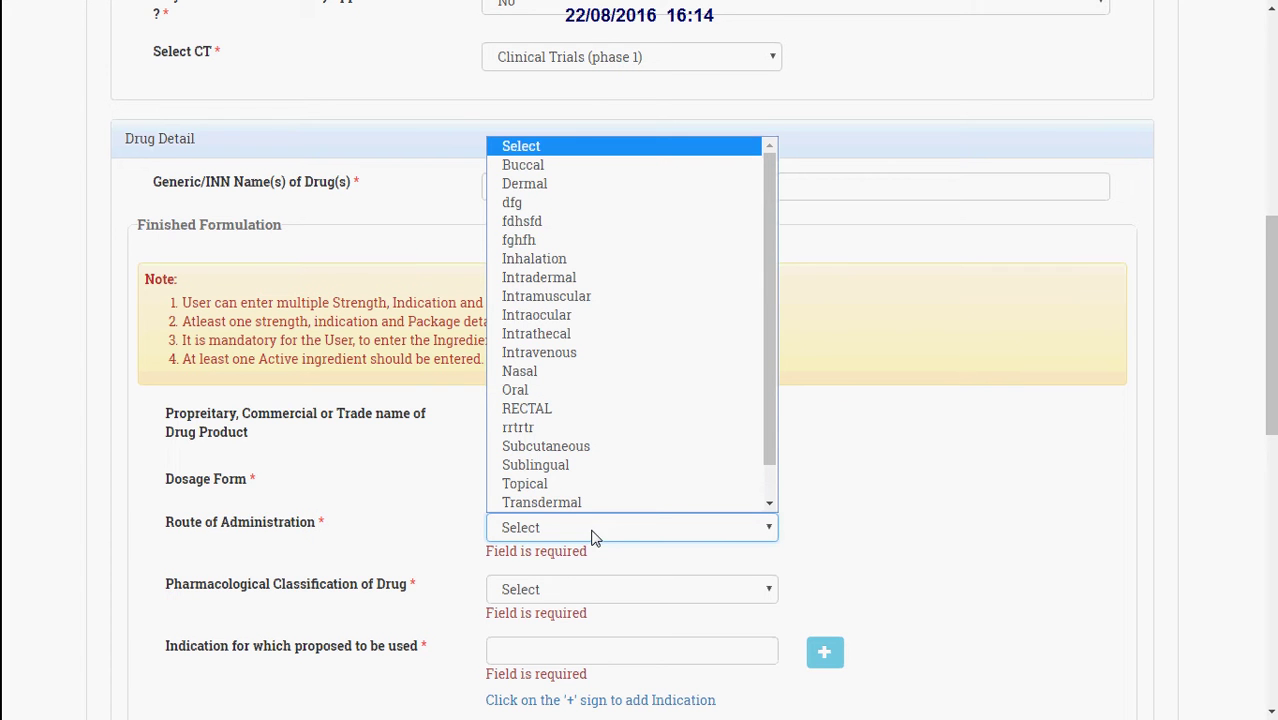
pyautogui.moveTo(764, 406); pyautogui.dragTo(773, 475)
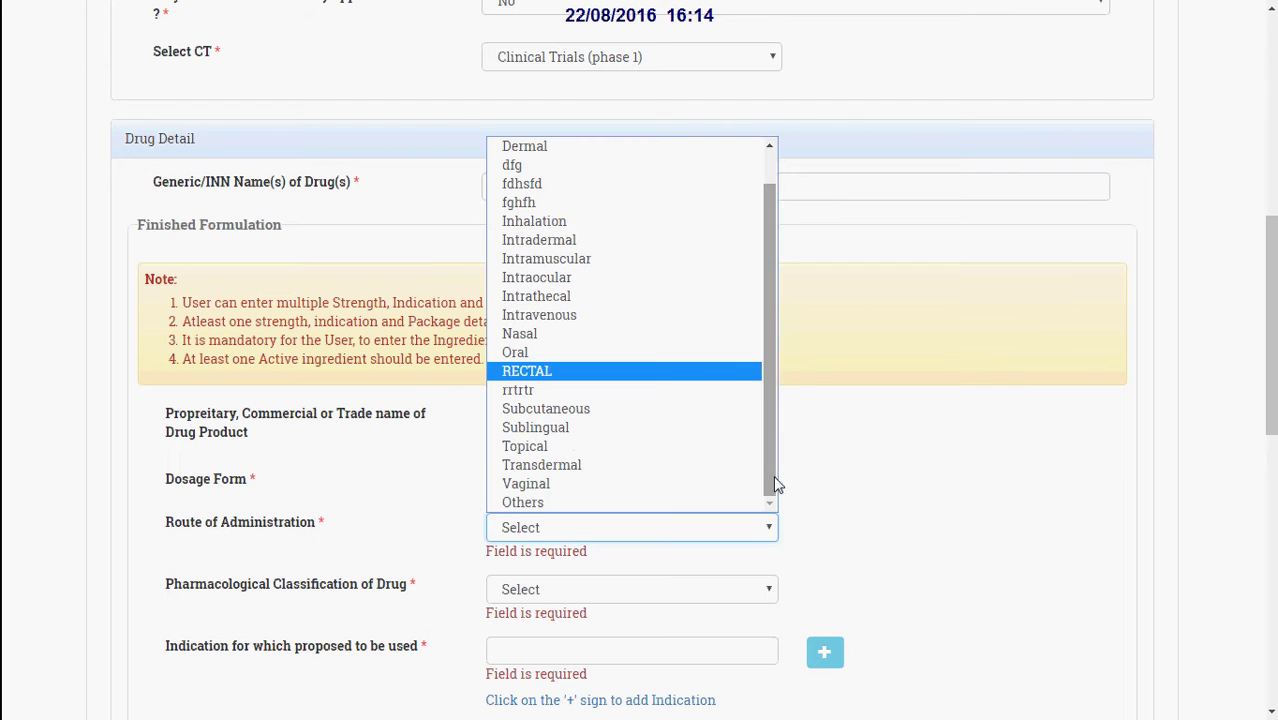
pyautogui.click(552, 501)
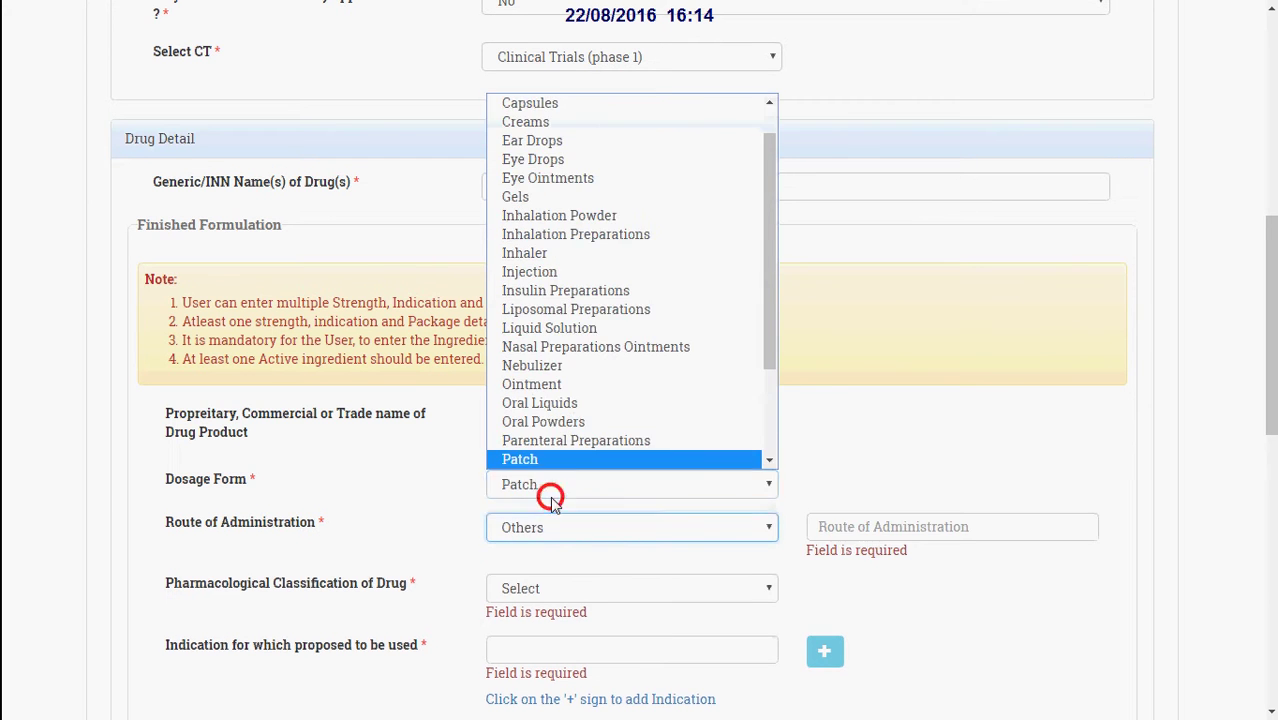
pyautogui.click(840, 520)
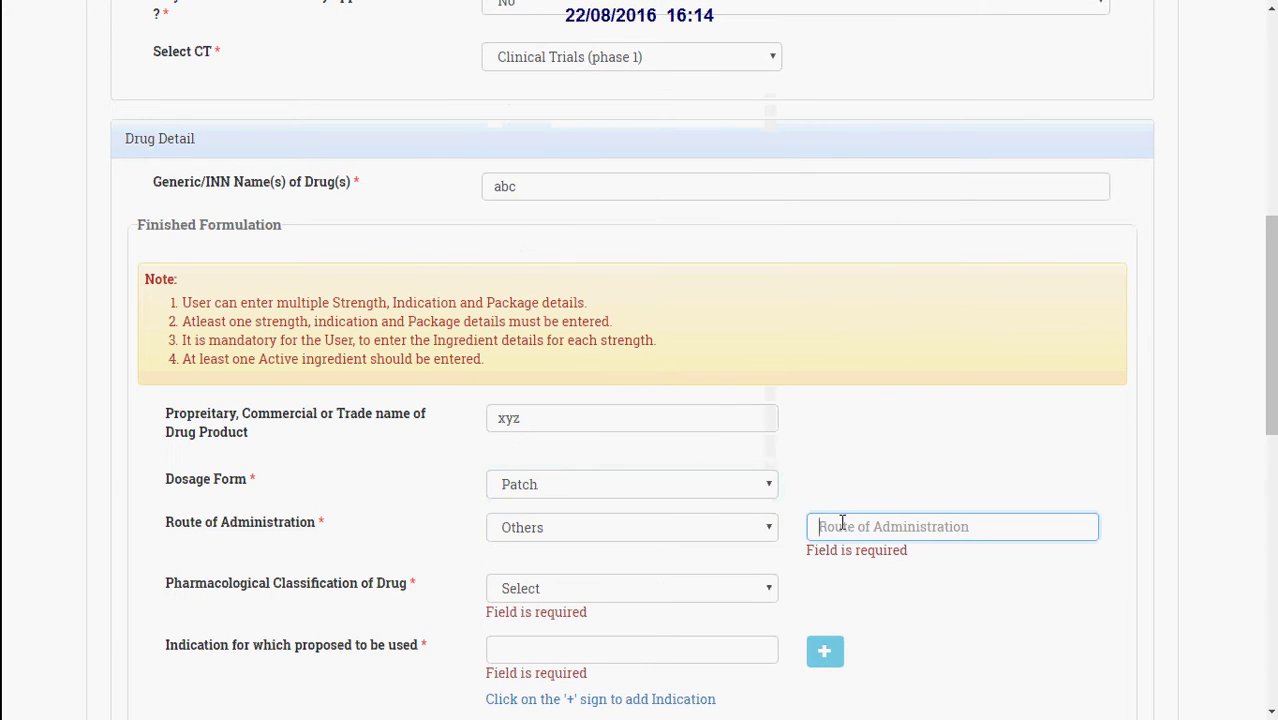
# Leave the custom route empty and set the Route of Administration to Nasal
pyautogui.click(743, 535)
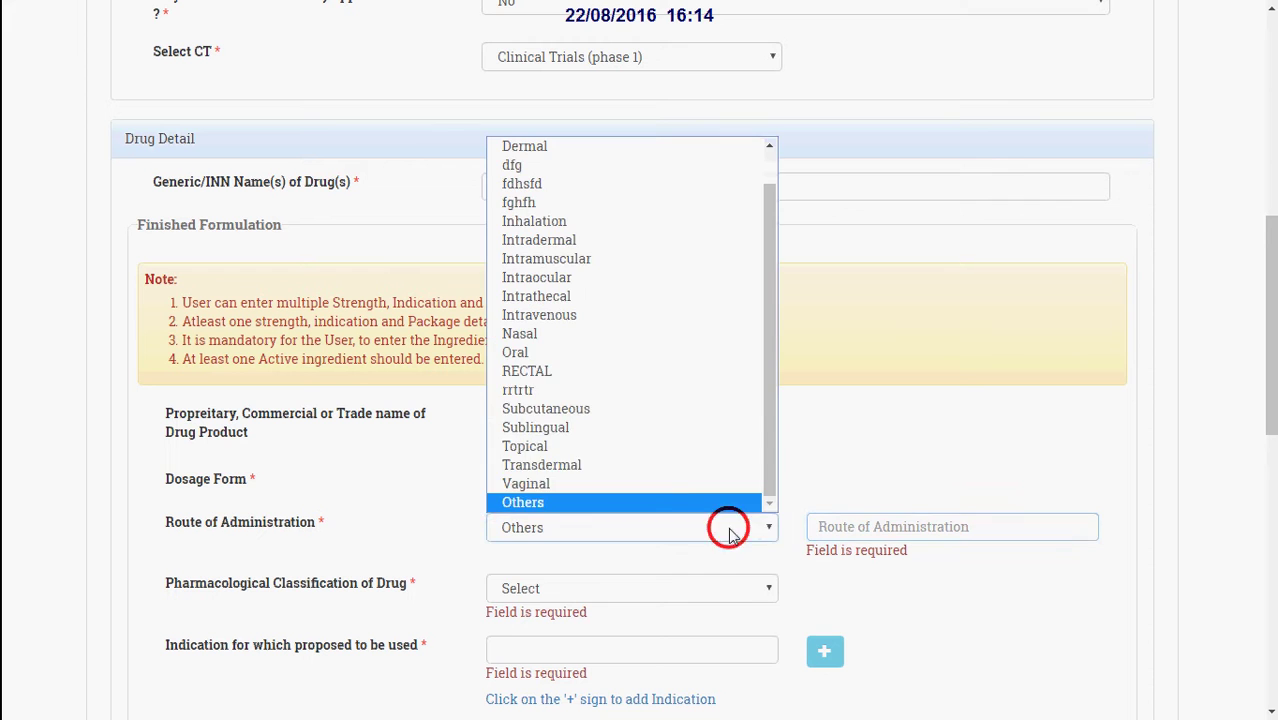
pyautogui.click(650, 334)
# Try others as the Pharmacological Classification of Drug and start its custom classification entry
pyautogui.click(583, 573)
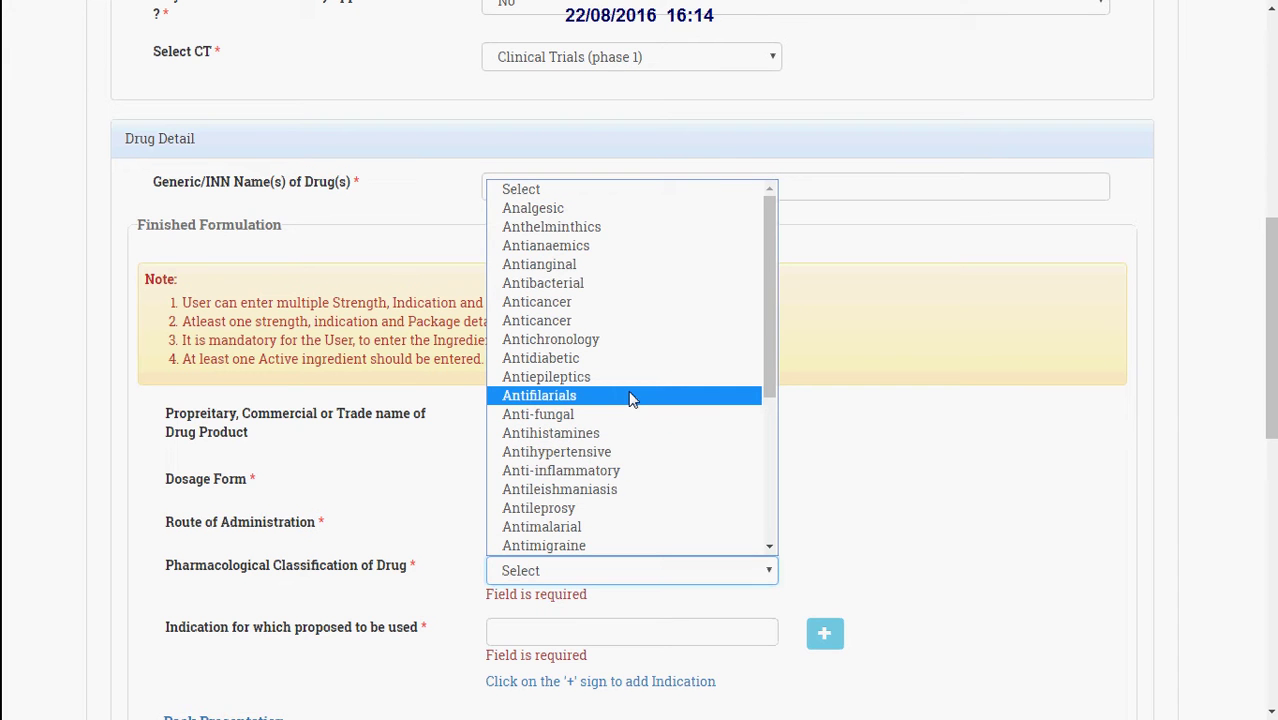
pyautogui.moveTo(765, 372); pyautogui.dragTo(632, 563)
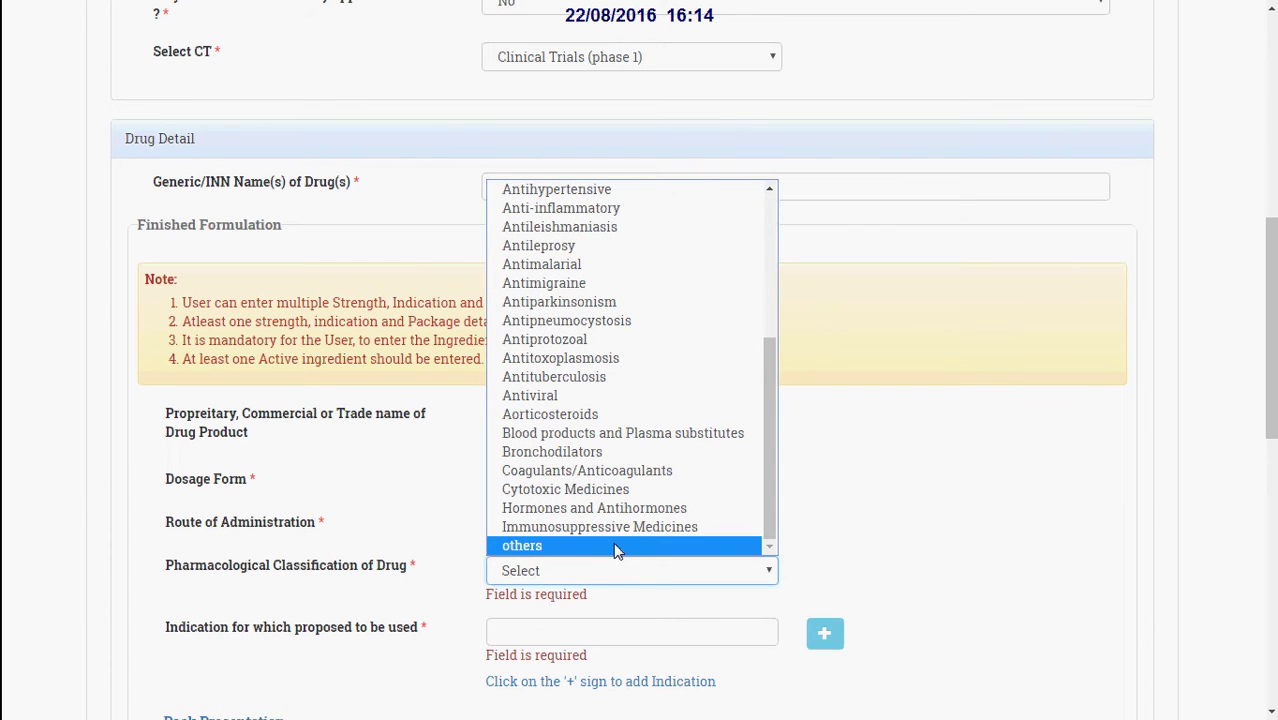
pyautogui.click(611, 546)
pyautogui.click(869, 569)
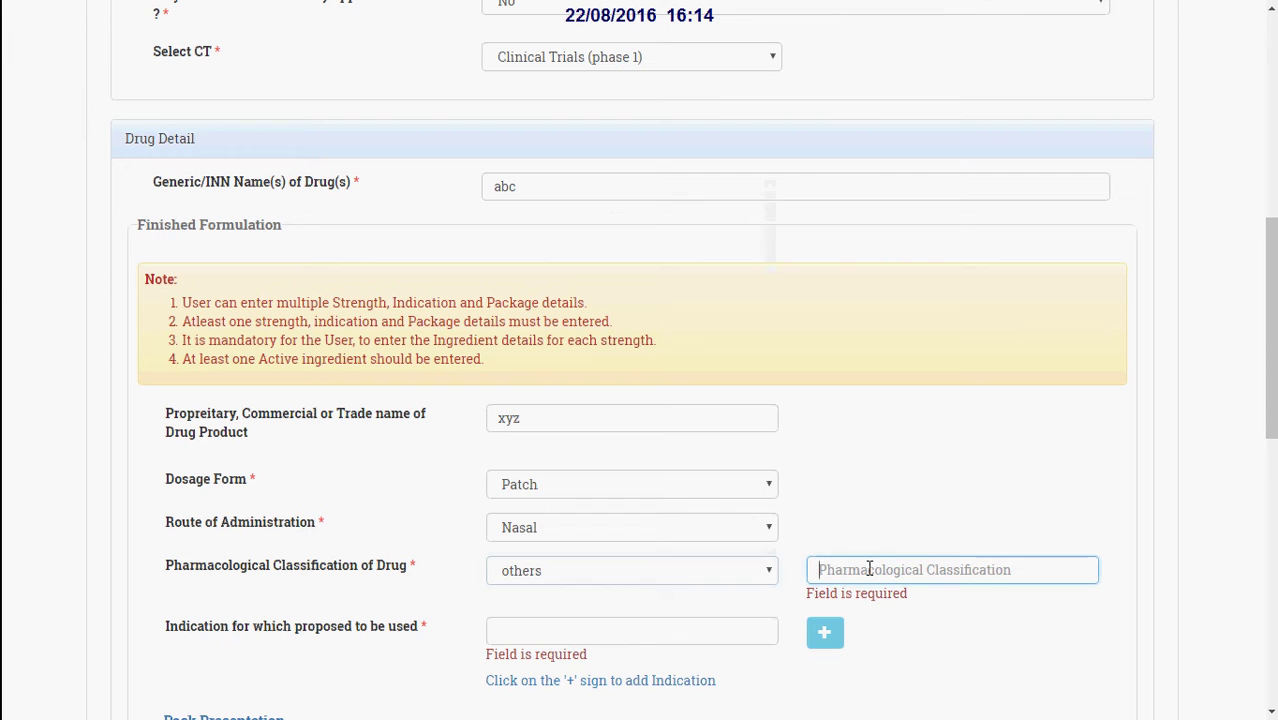
# Leave the custom classification empty and set the Pharmacological Classification of Drug to Antiviral
pyautogui.click(752, 568)
pyautogui.click(680, 396)
# Enter mnj as the indication for which the drug is proposed and add it to the indications
pyautogui.scroll(-2, 654, 605)
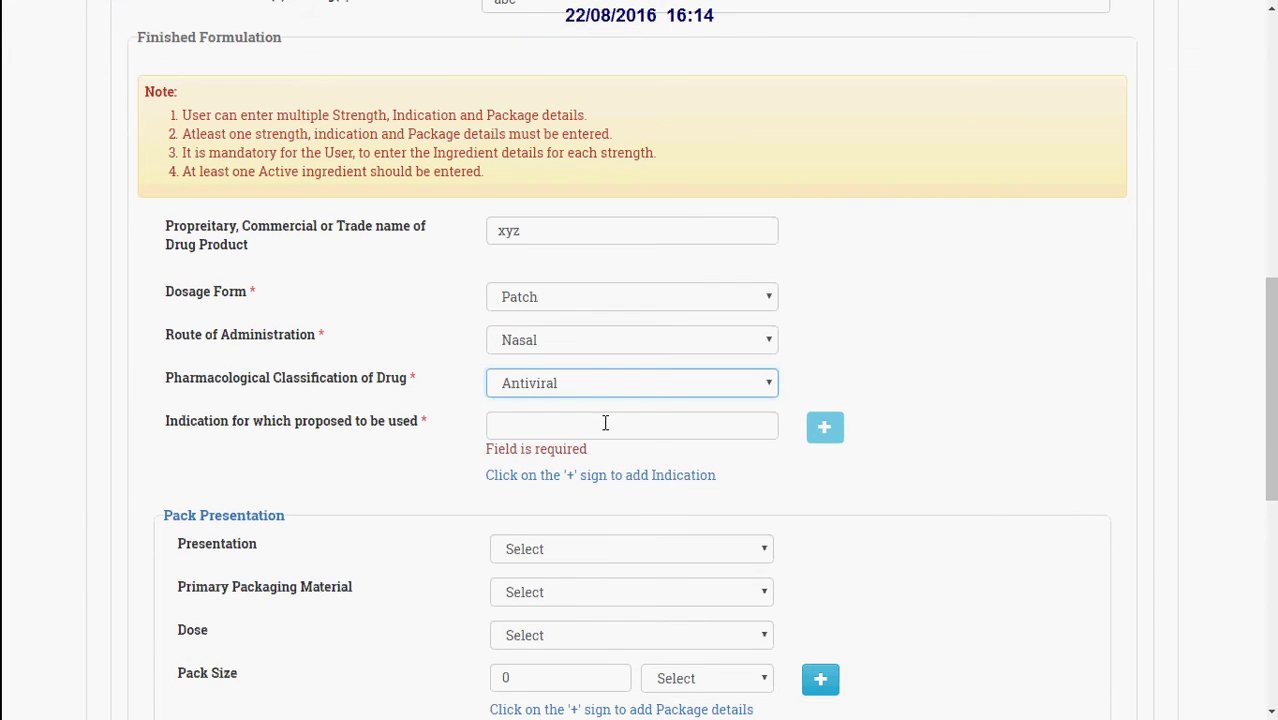
pyautogui.click(581, 427)
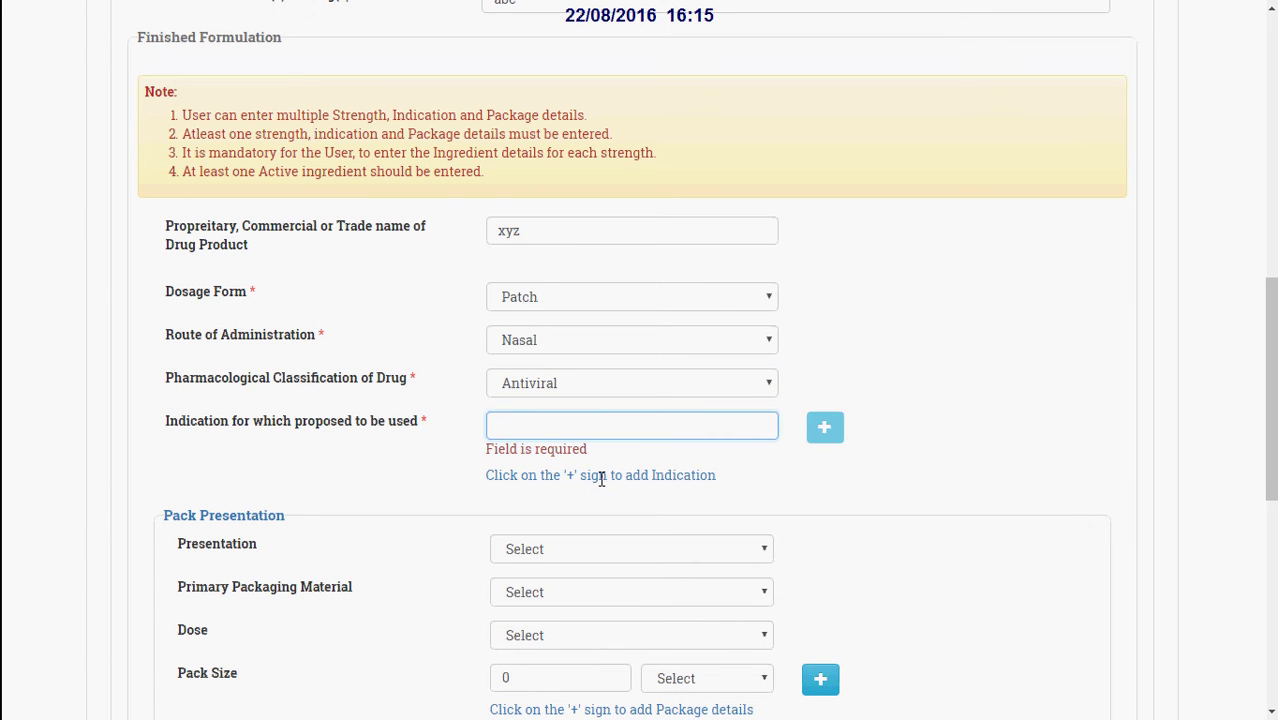
pyautogui.write('mnj')
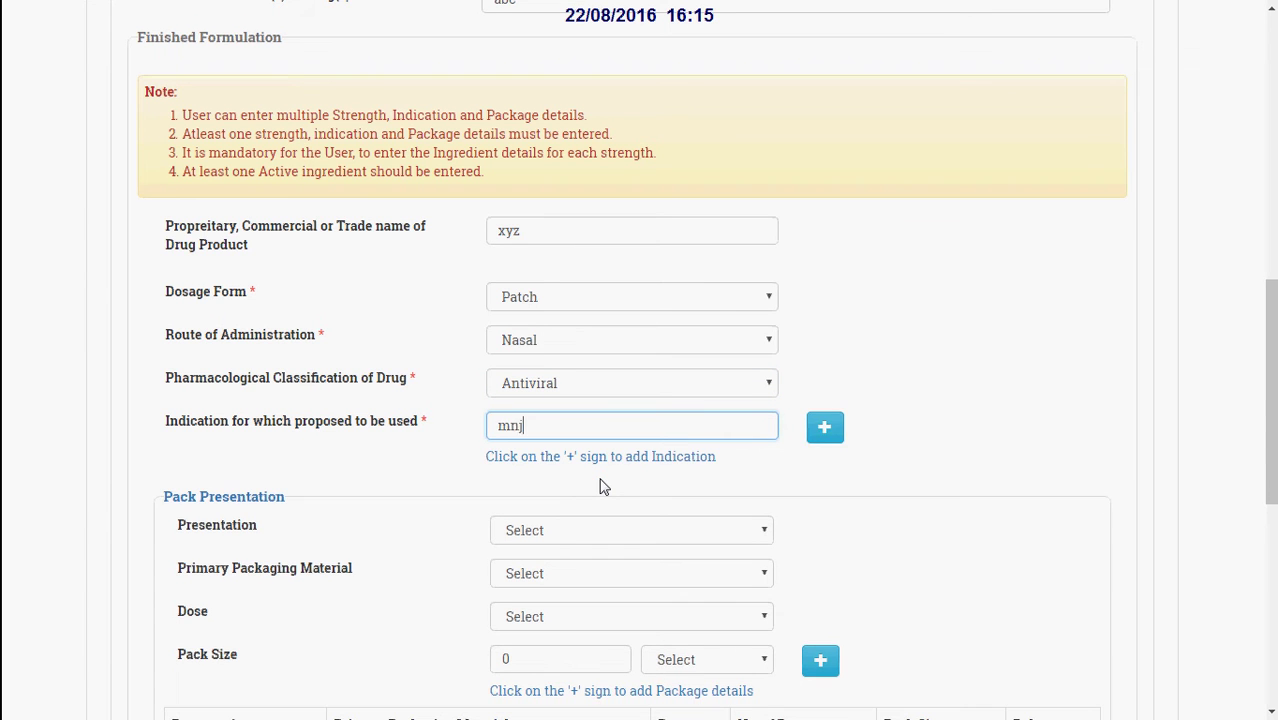
pyautogui.click(824, 430)
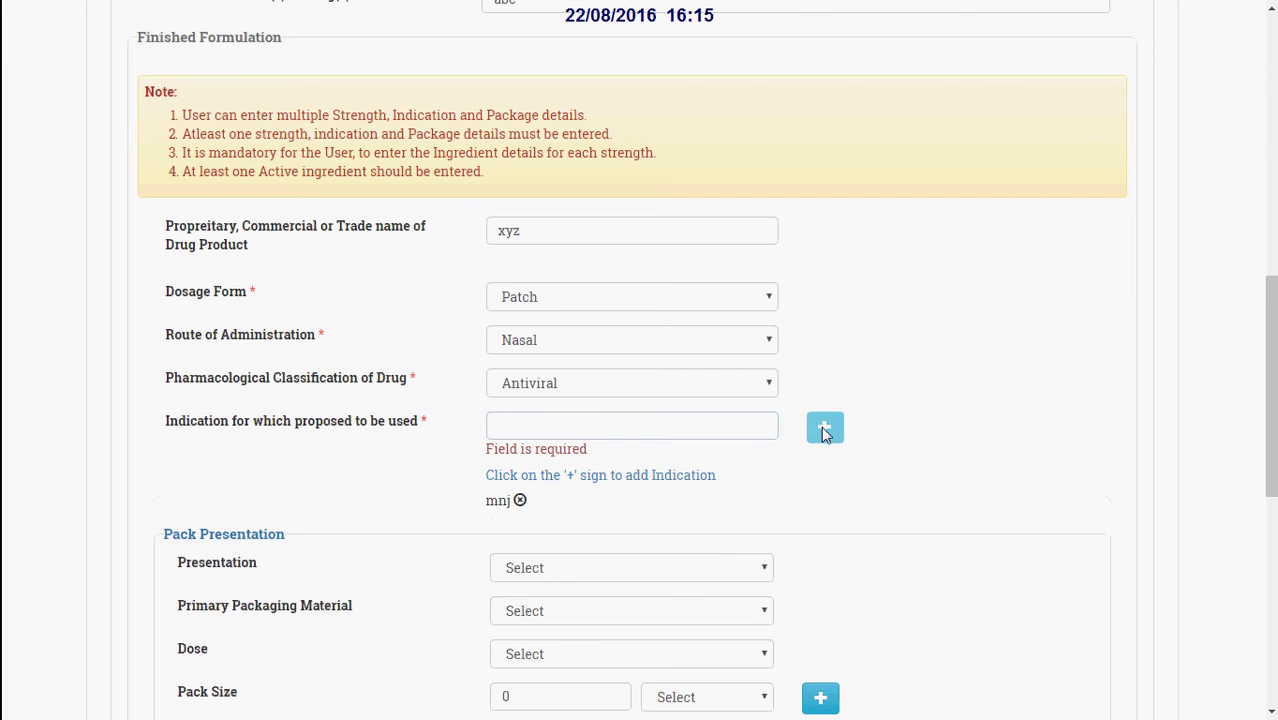
# Set the Presentation to Injectors in the Pack Presentation section
pyautogui.scroll(-2, 762, 472)
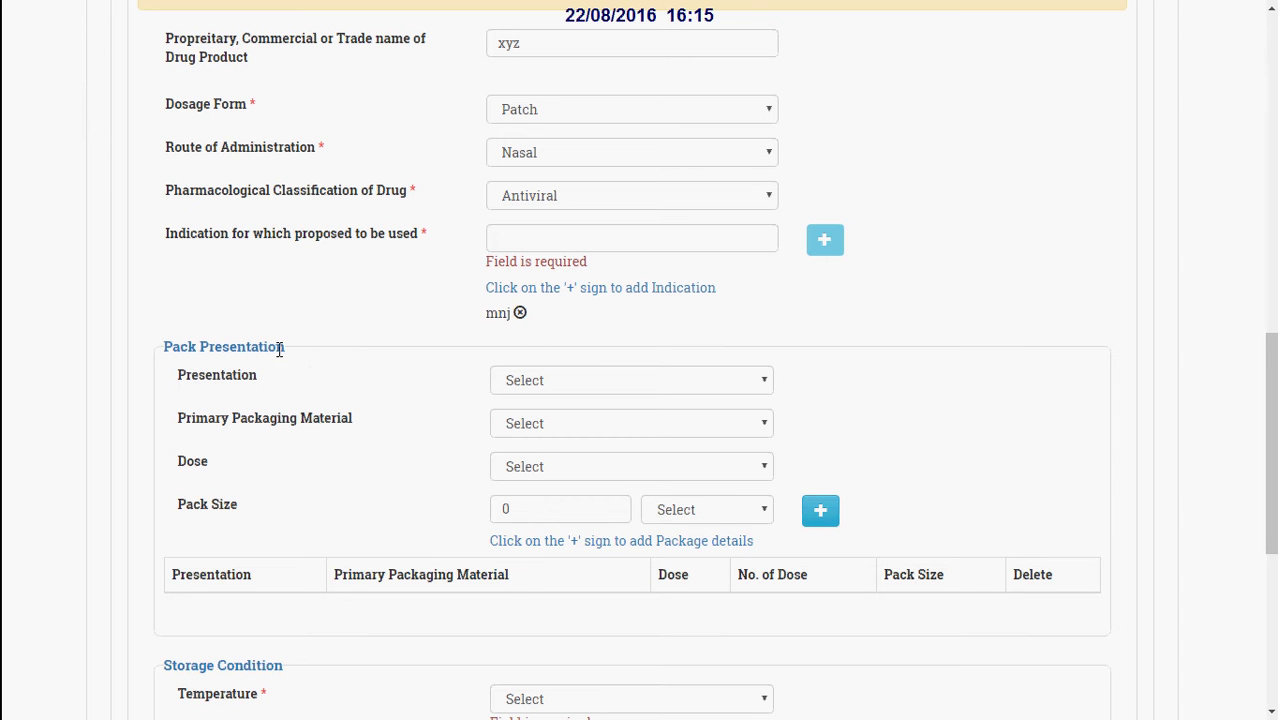
pyautogui.click(563, 380)
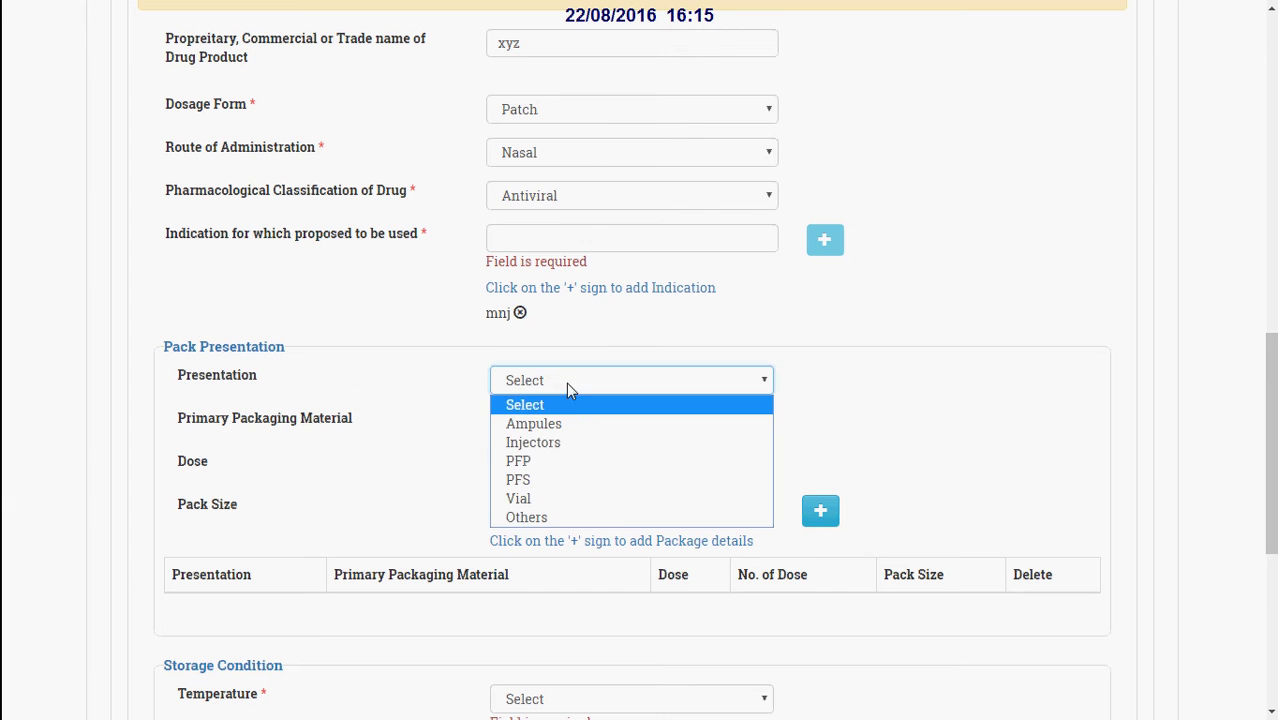
pyautogui.click(305, 382)
pyautogui.click(221, 379)
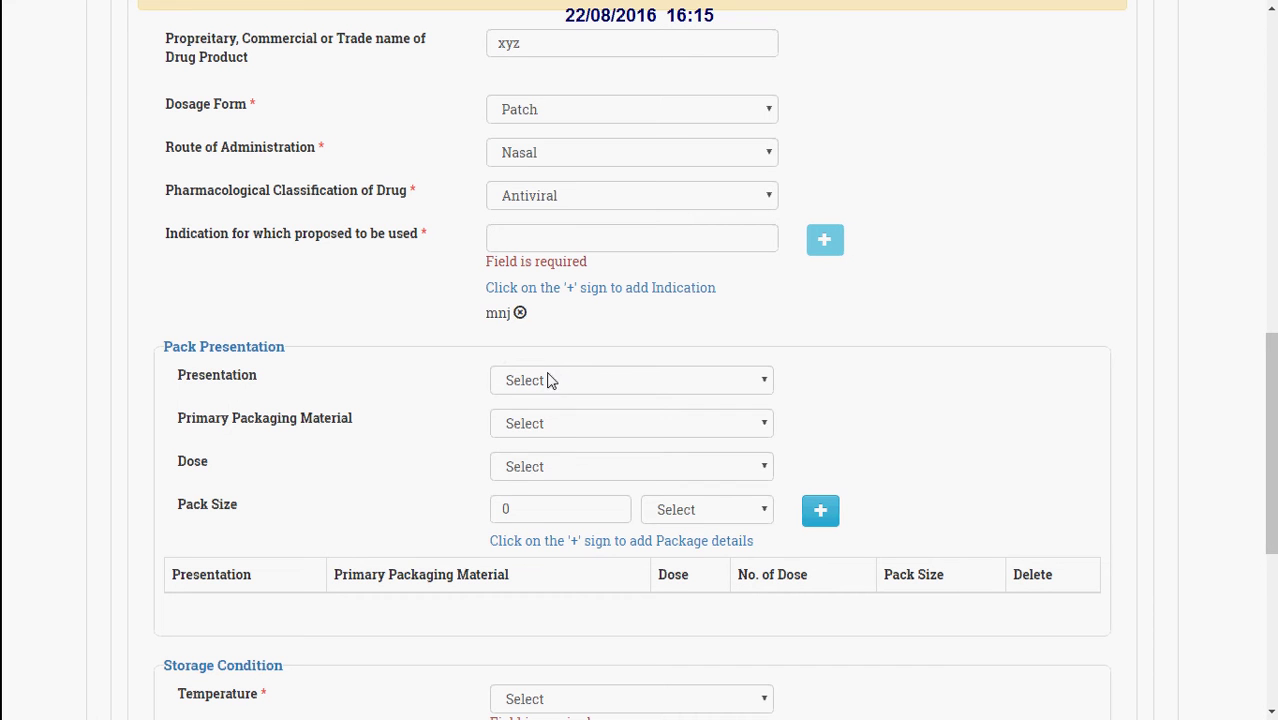
pyautogui.click(551, 379)
pyautogui.click(542, 442)
# Set the Primary Packaging Material to Others and enter Glass as the custom material
pyautogui.click(528, 424)
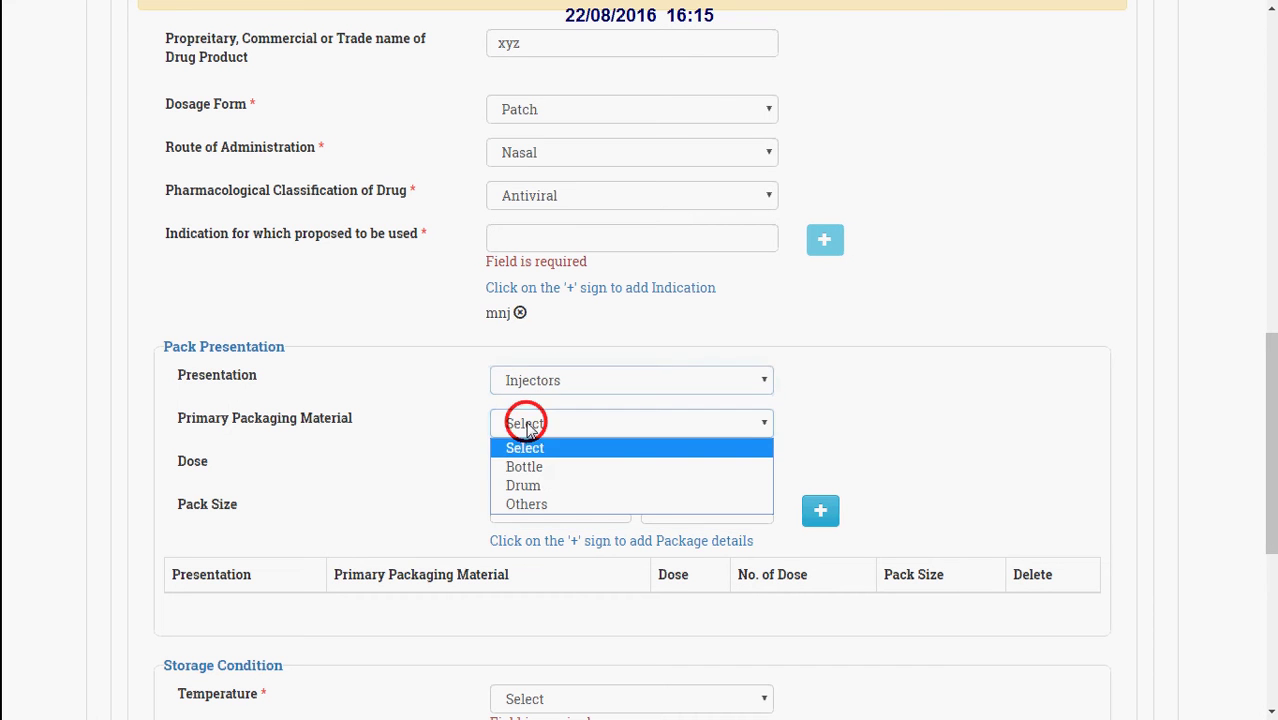
pyautogui.click(580, 504)
pyautogui.click(834, 430)
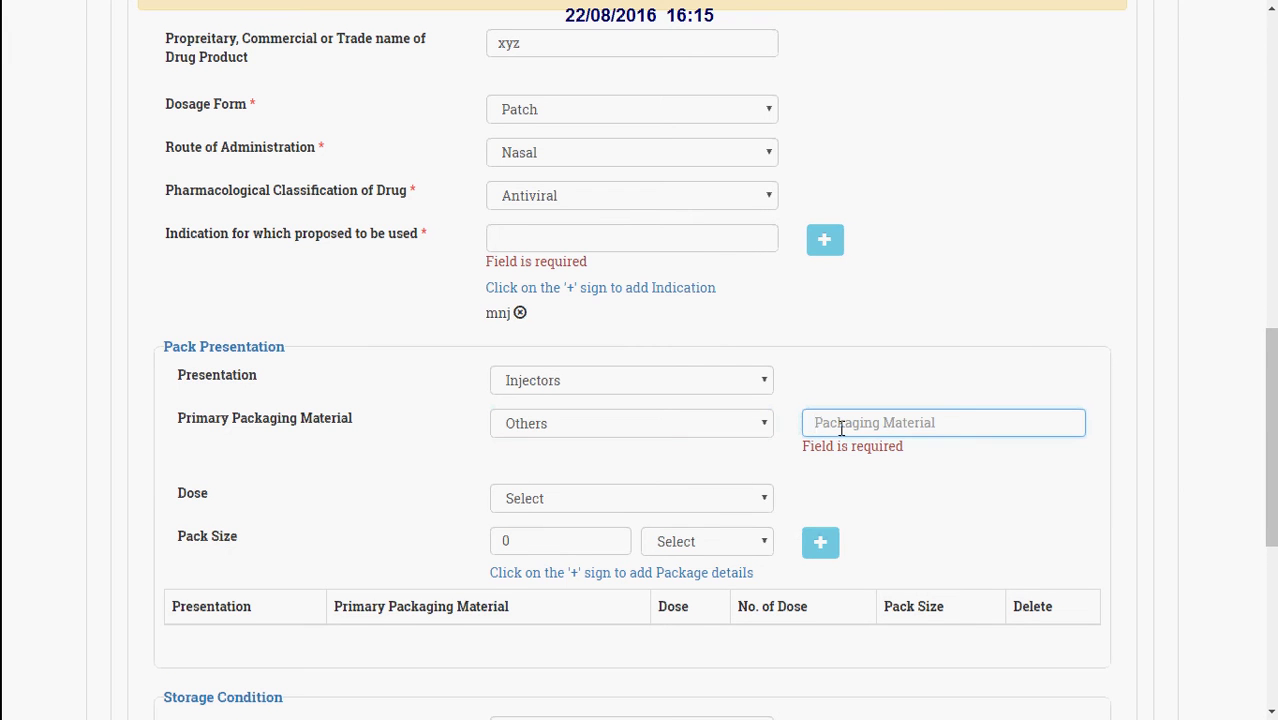
pyautogui.write('Glass')
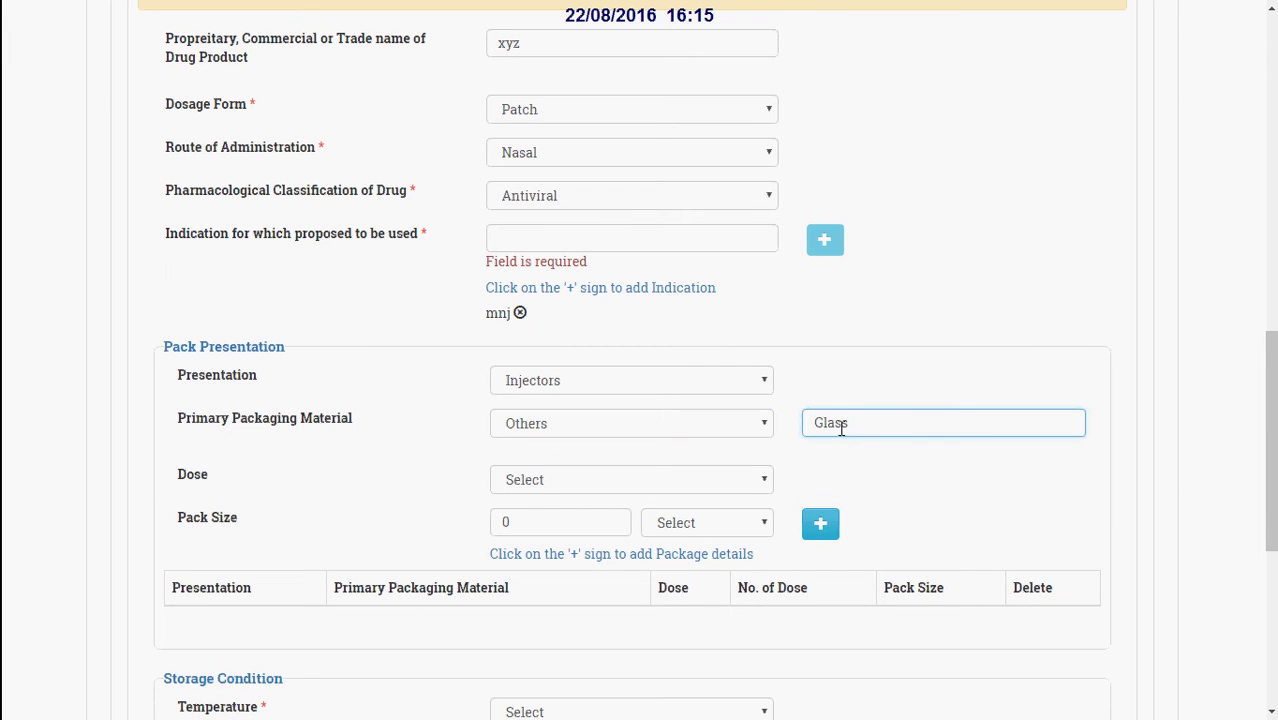
# Set the Dose to Single Dose and the Pack Size to 10 Inhaler, and add the package details
pyautogui.click(566, 481)
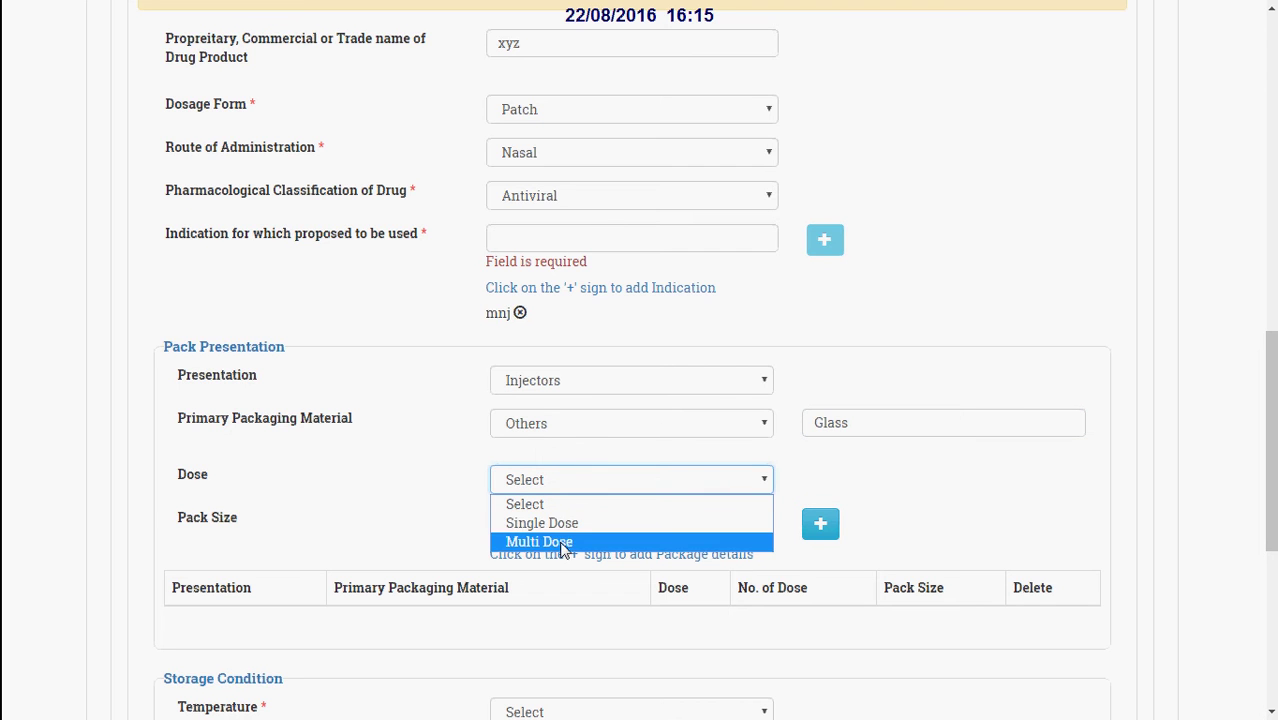
pyautogui.click(565, 521)
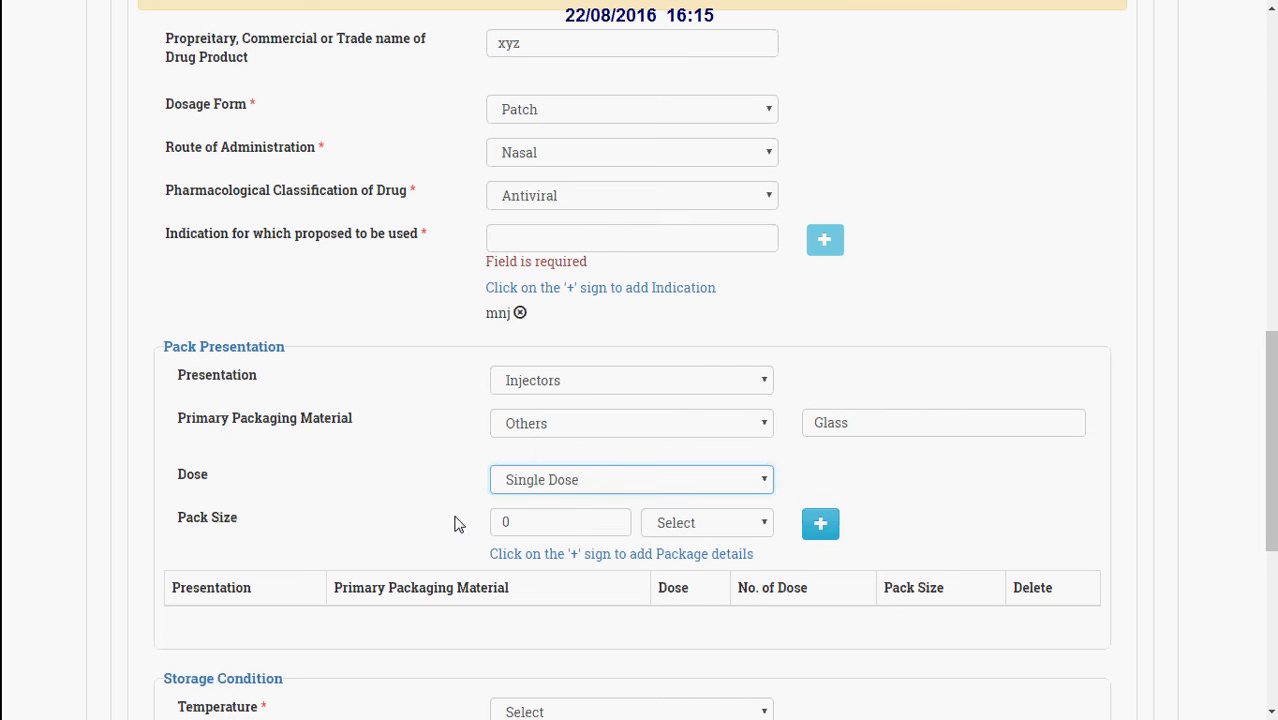
pyautogui.click(507, 521)
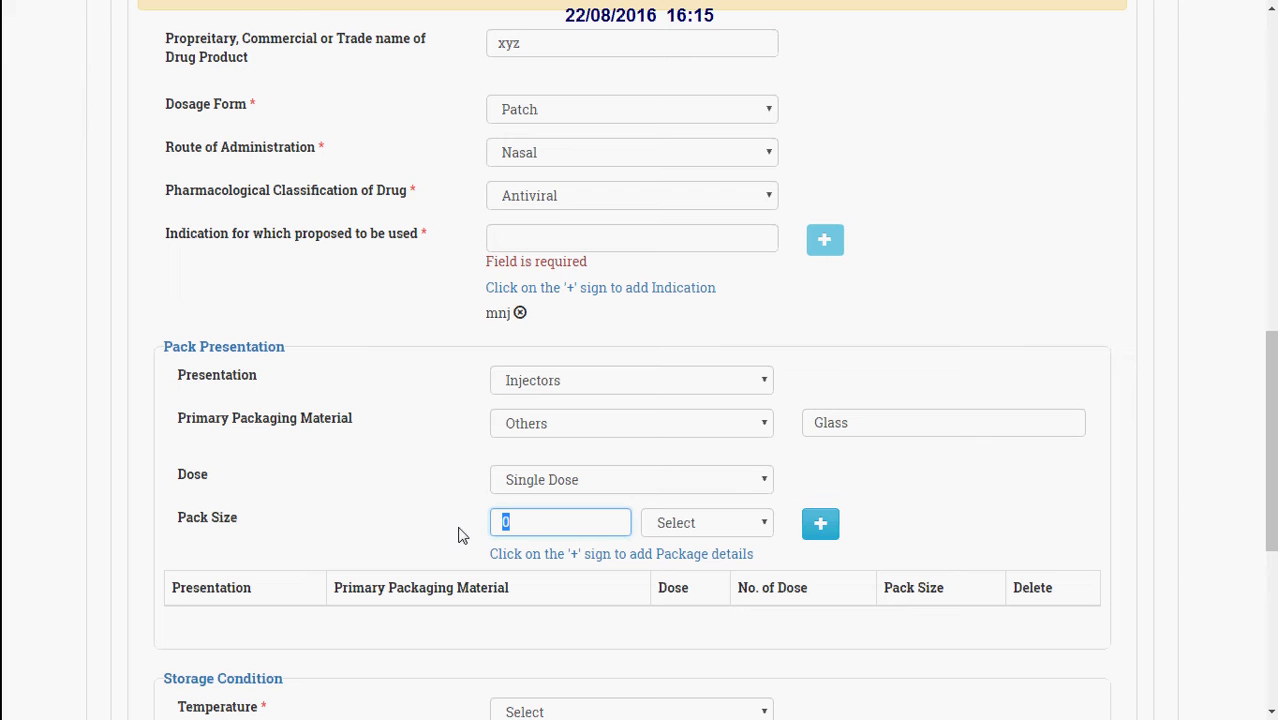
pyautogui.write('1')
pyautogui.click(746, 524)
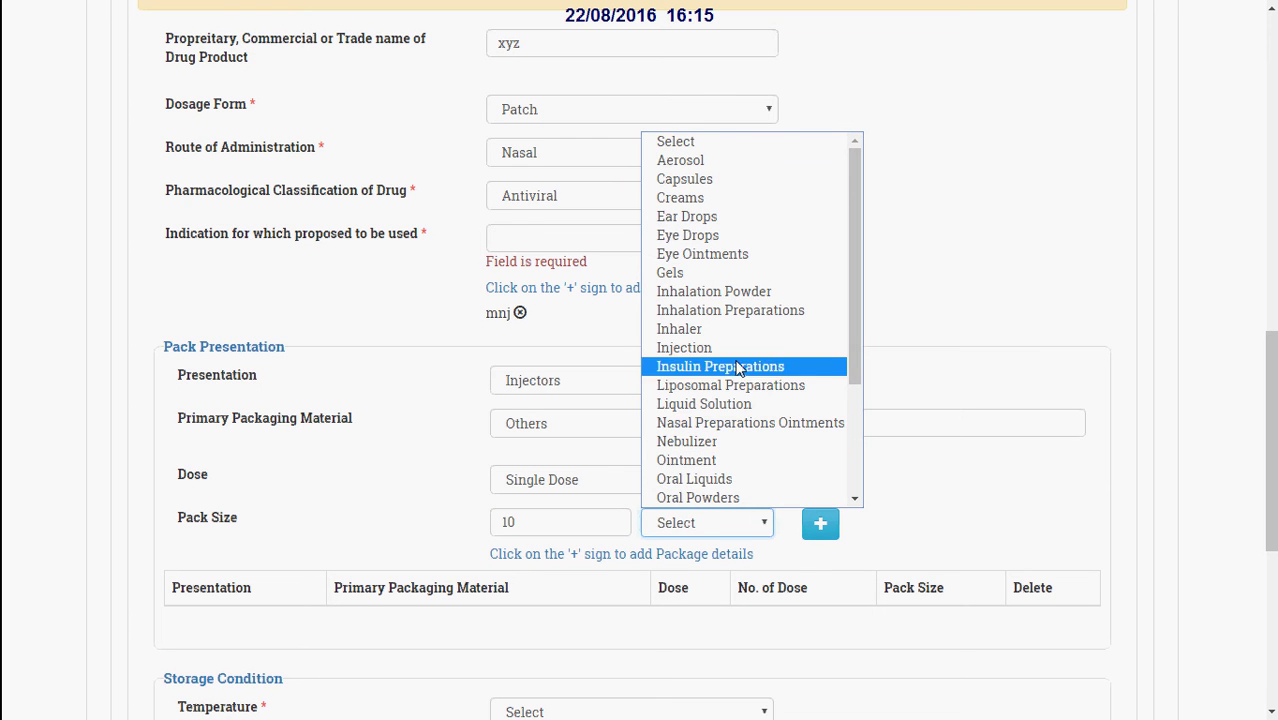
pyautogui.click(740, 331)
pyautogui.scroll(-3, 726, 536)
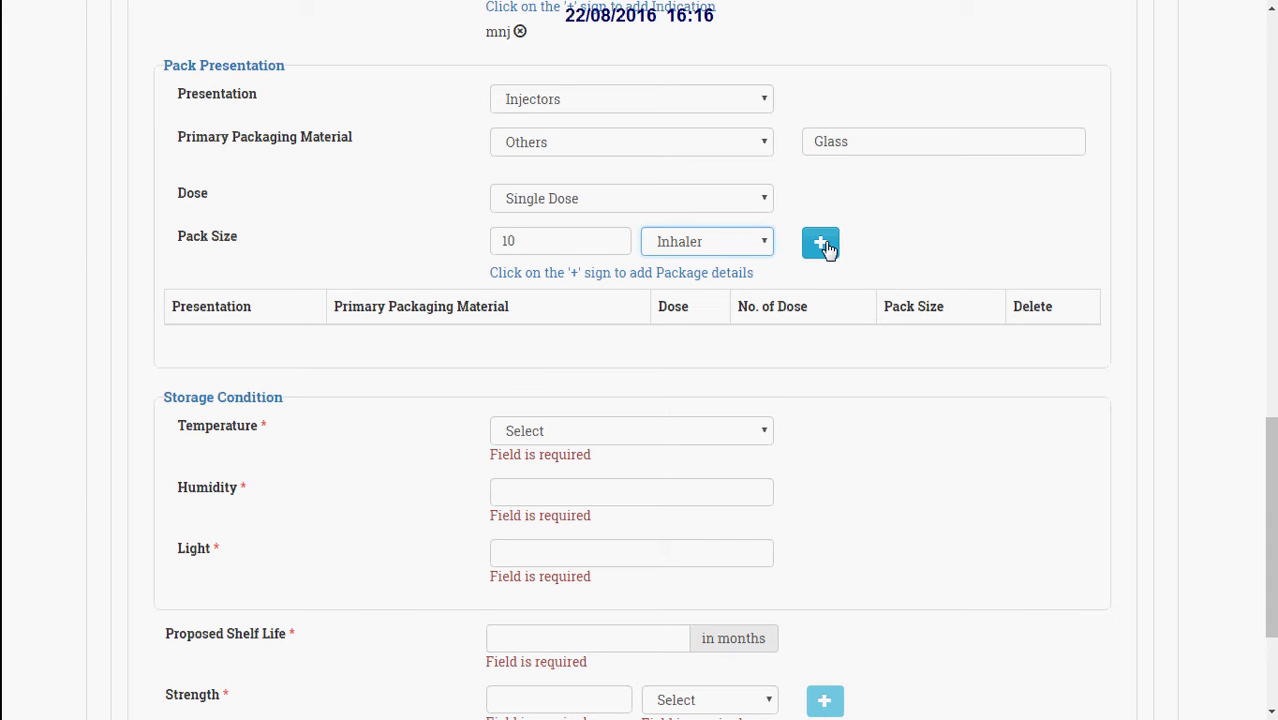
pyautogui.click(822, 245)
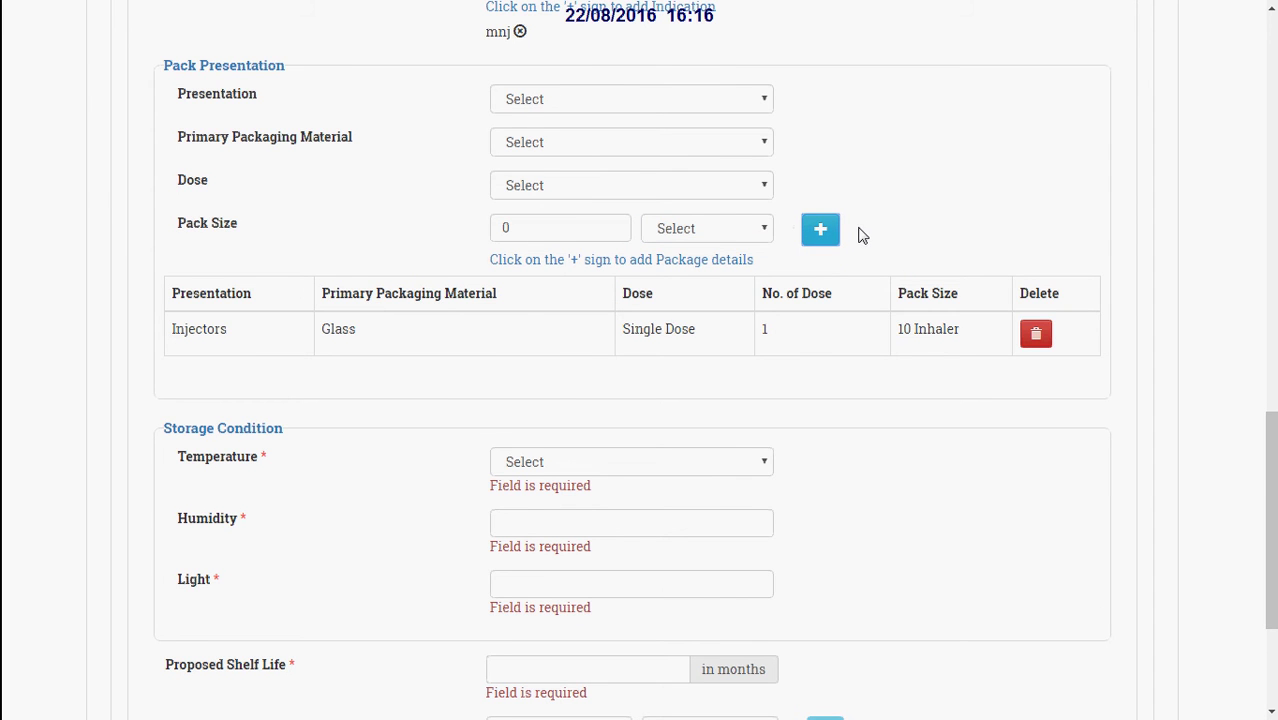
# Set the storage temperature to 2°C - 8°C, humidity to store in dry place, light to Dark, and the proposed shelf life to 24 months
pyautogui.scroll(-3, 862, 235)
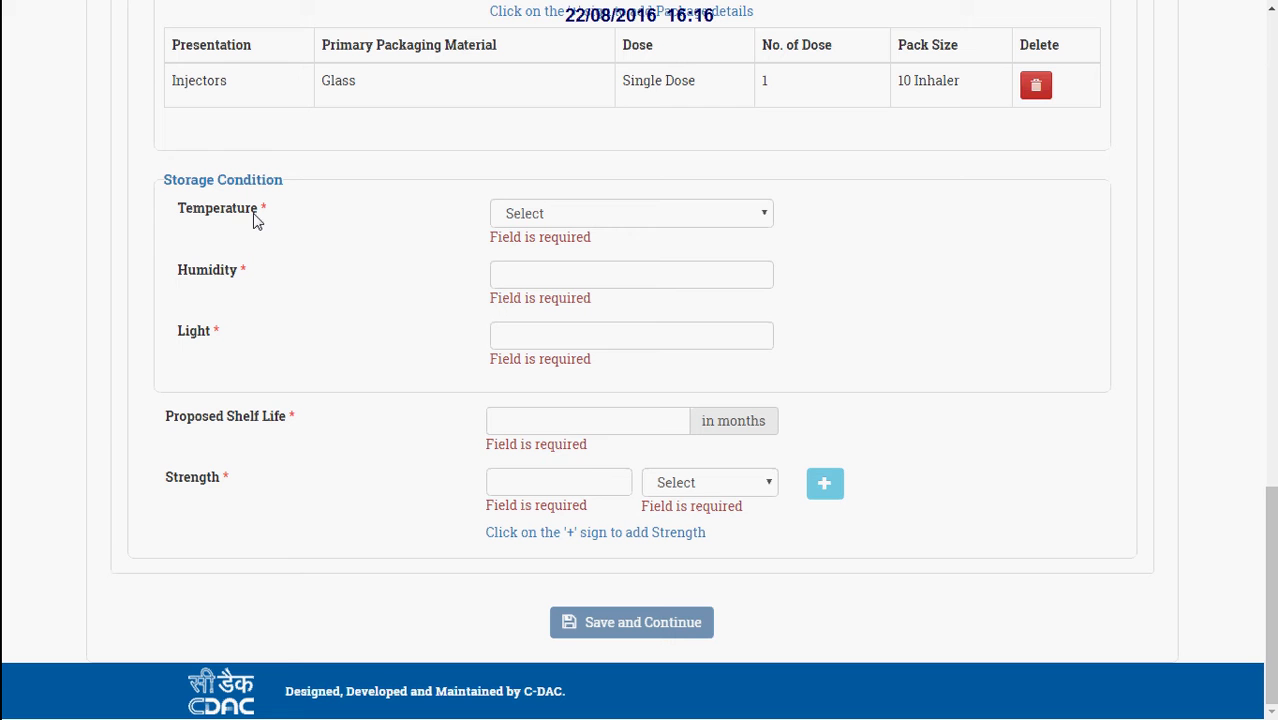
pyautogui.click(535, 216)
pyautogui.click(545, 275)
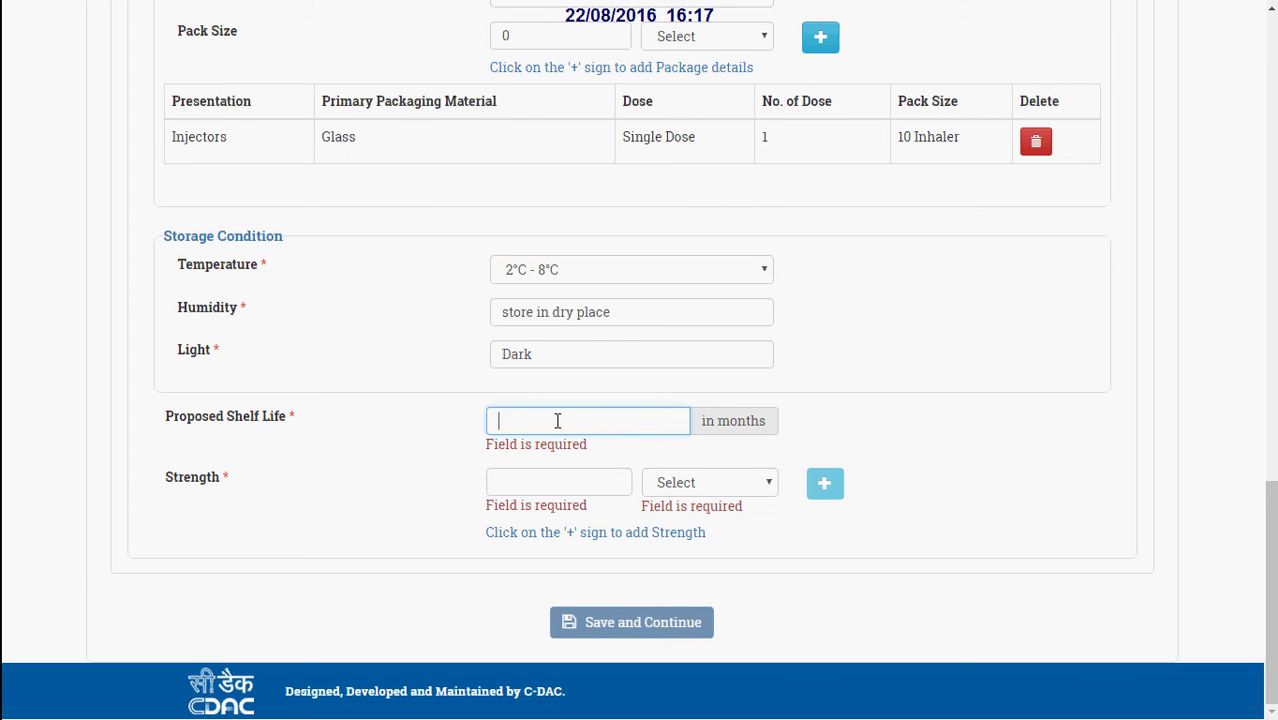
pyautogui.write('24')
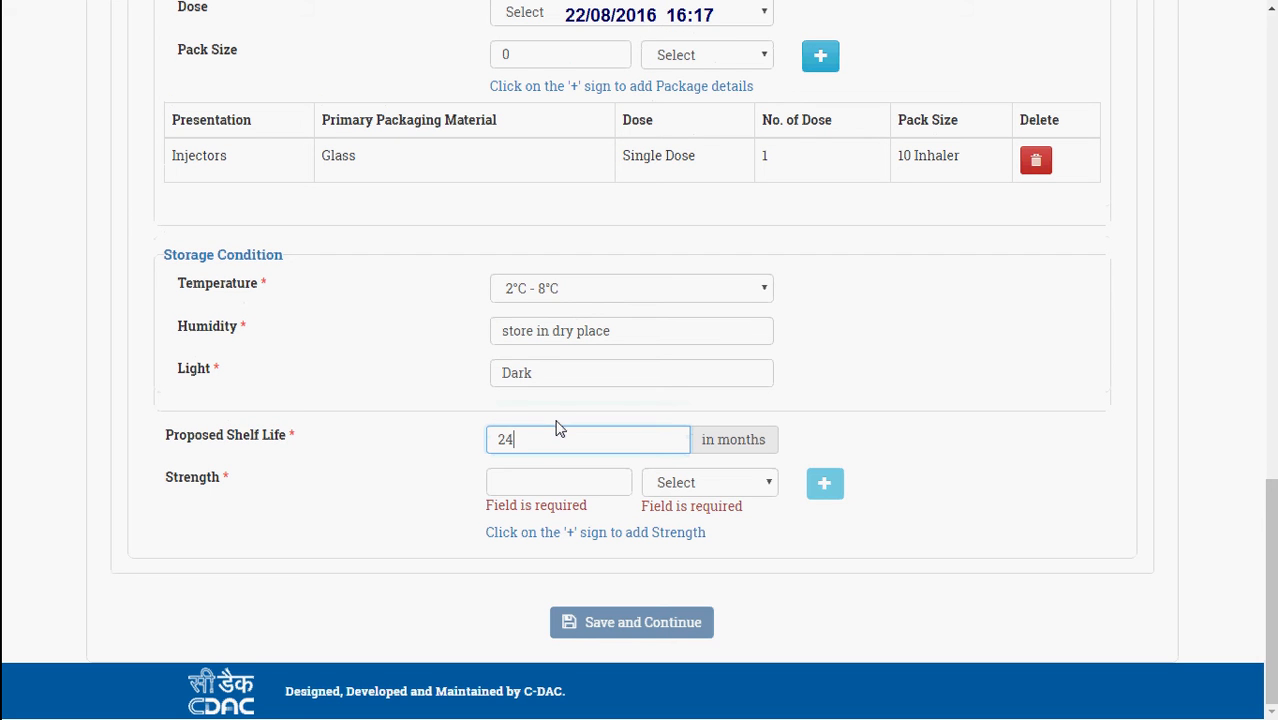
# Add a drug strength of 45 ml to the finished formulation
pyautogui.click(523, 484)
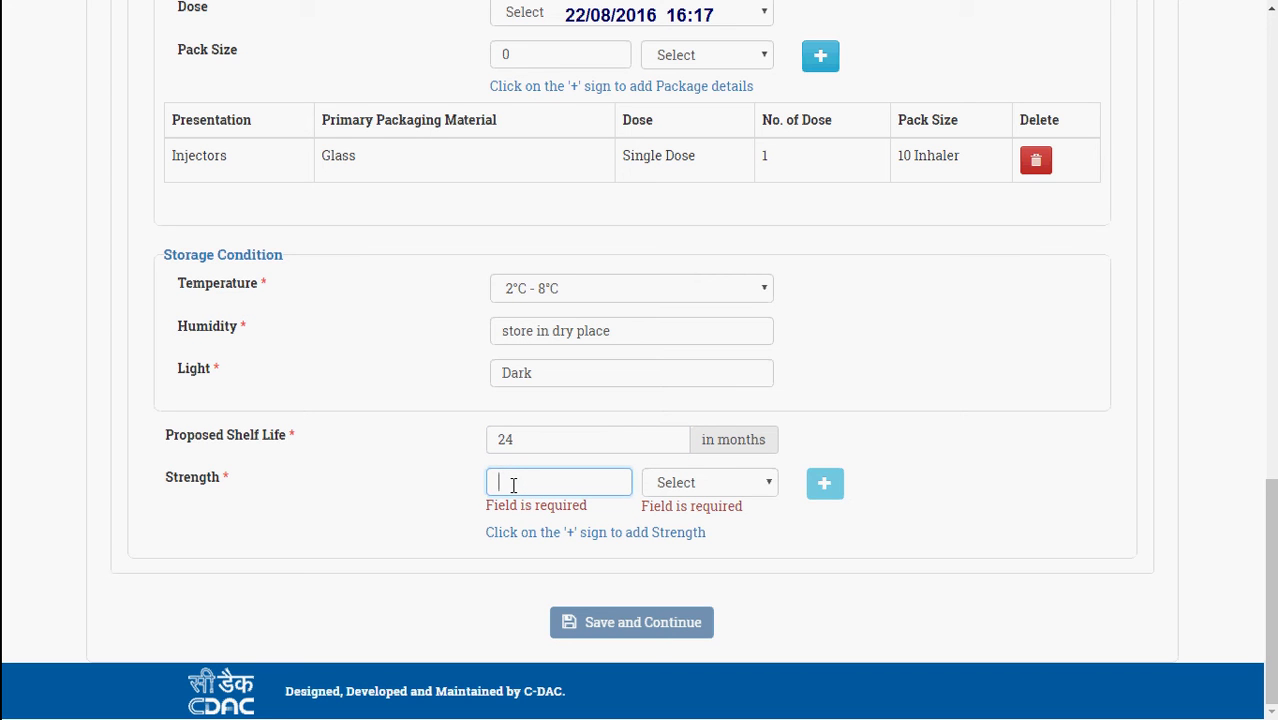
pyautogui.write('45')
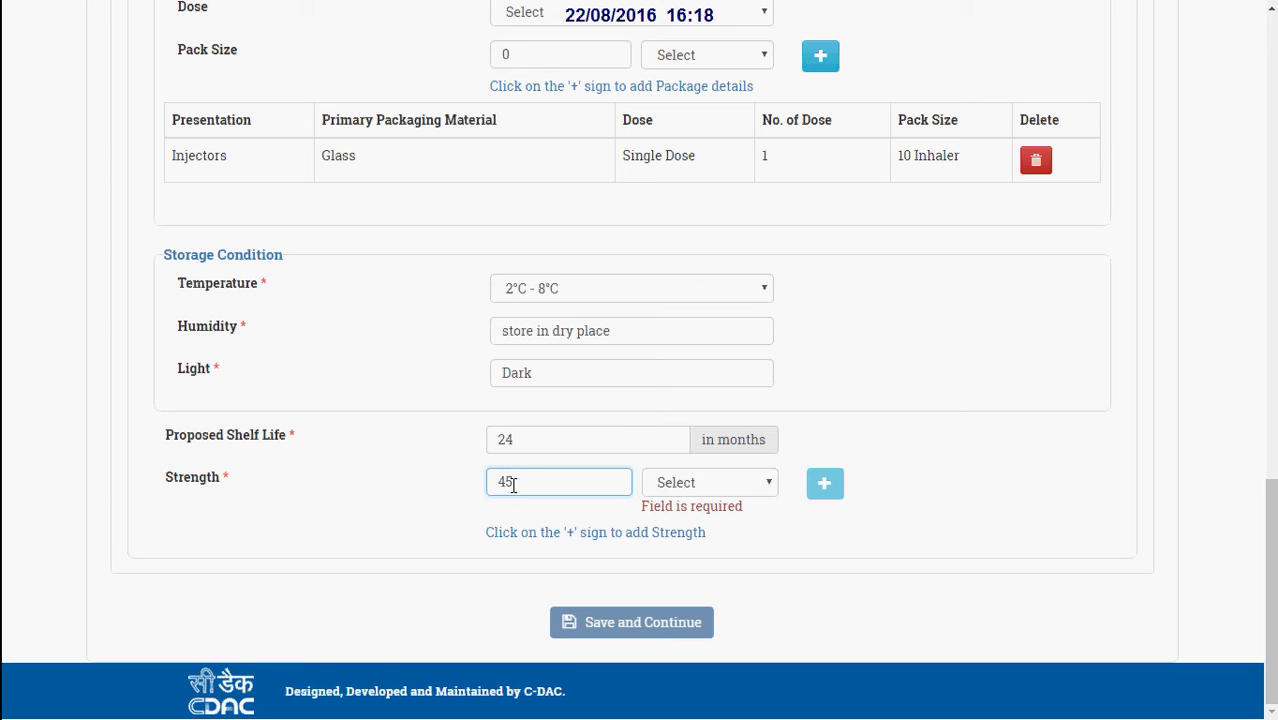
pyautogui.click(712, 484)
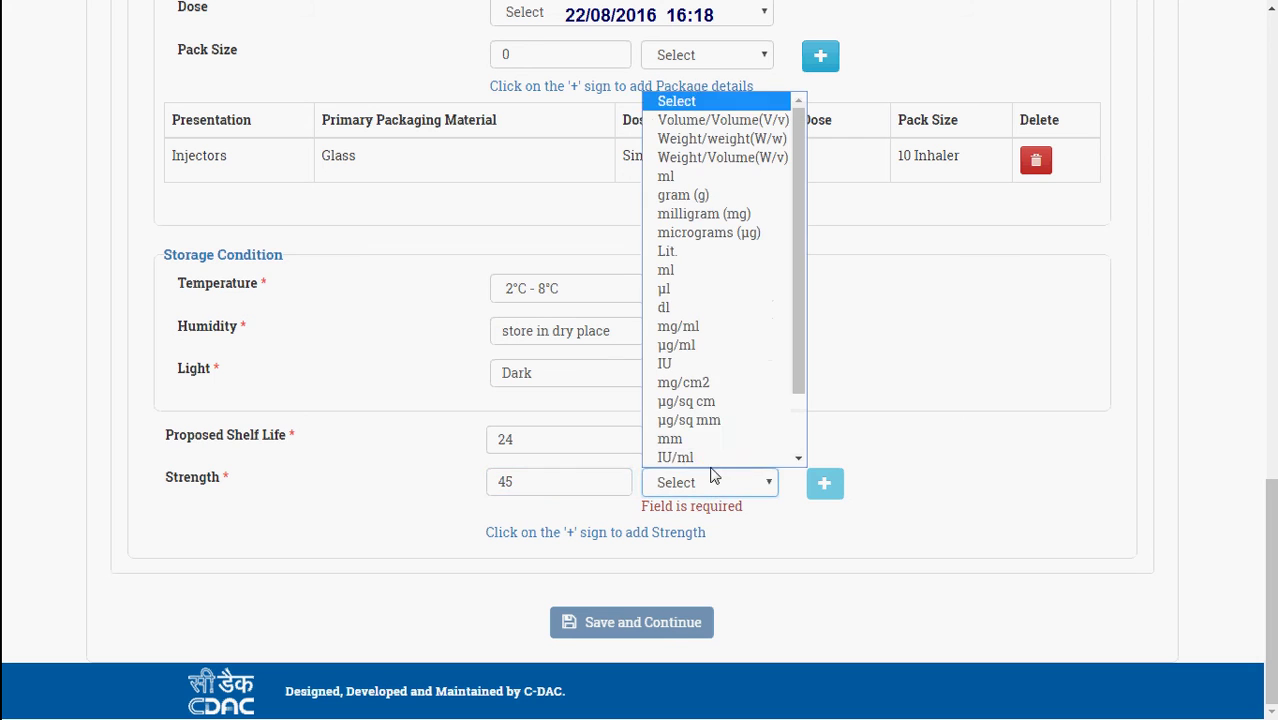
pyautogui.click(717, 272)
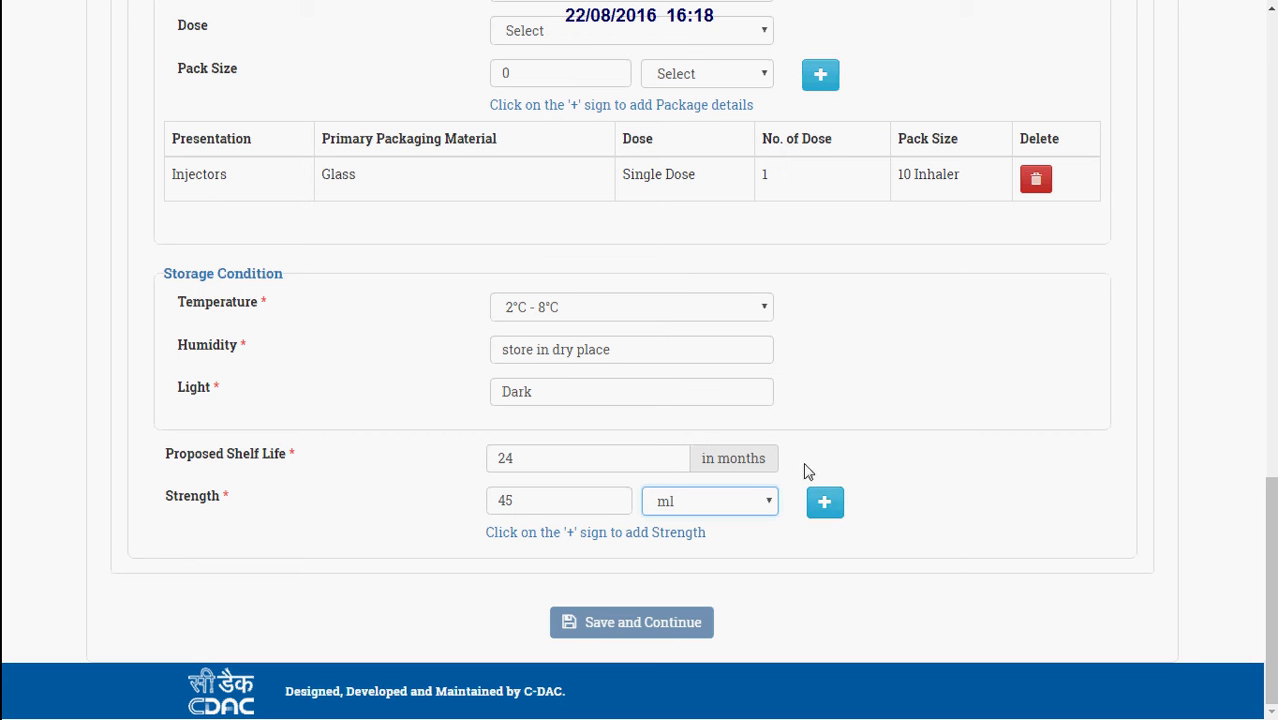
pyautogui.click(824, 506)
# Add the Active ingredient asprin (I.P., > 15 ml, 10% to 15% claim) for the 45 ml strength, and save the form to continue
pyautogui.scroll(-3, 868, 522)
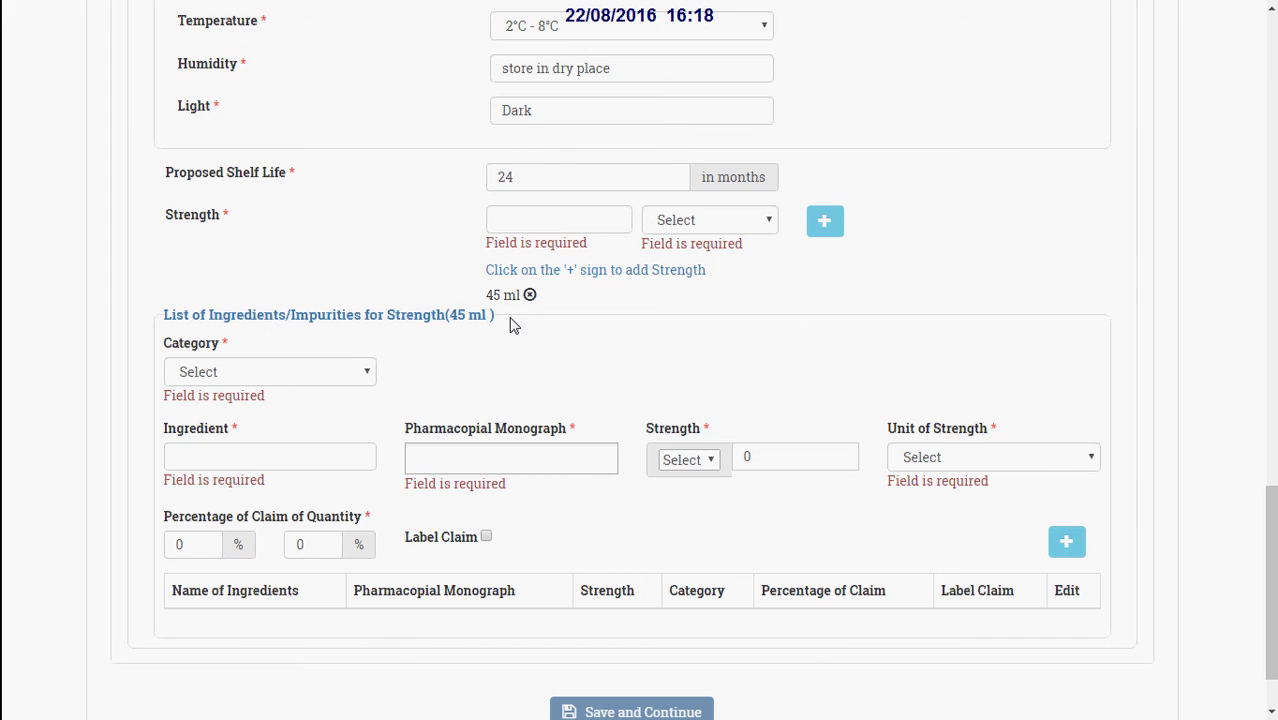
pyautogui.click(351, 376)
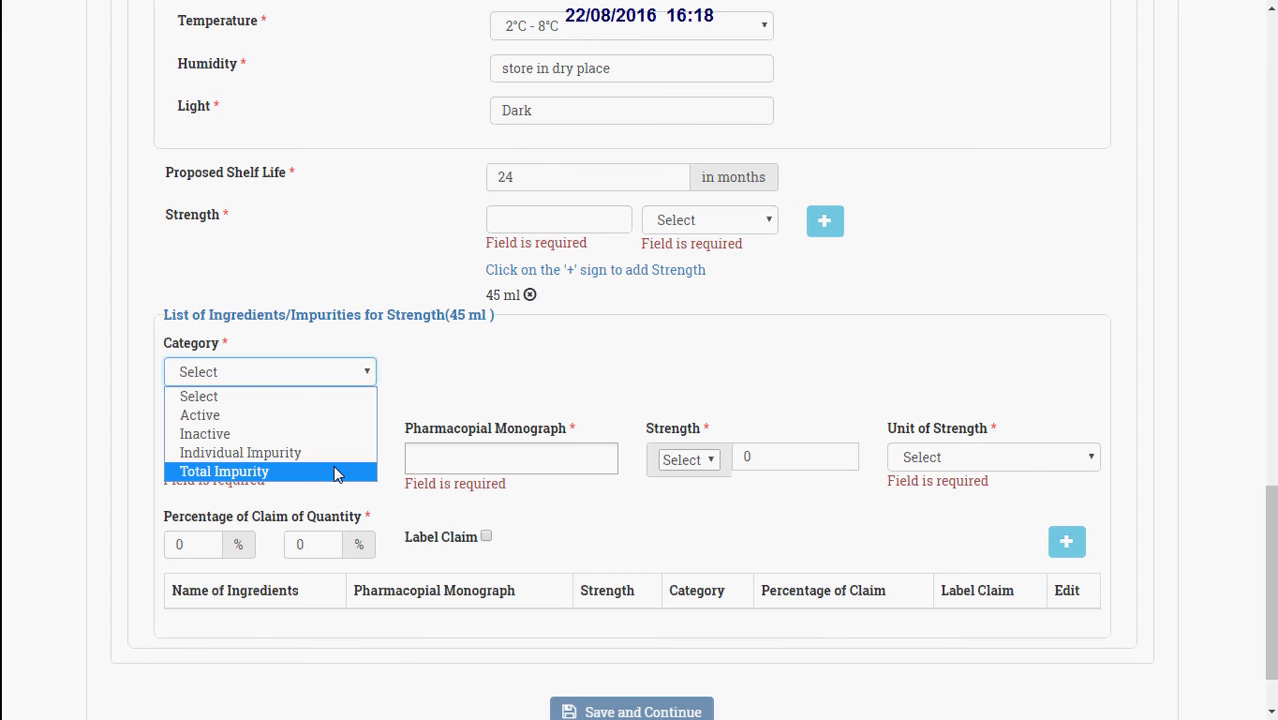
pyautogui.click(320, 415)
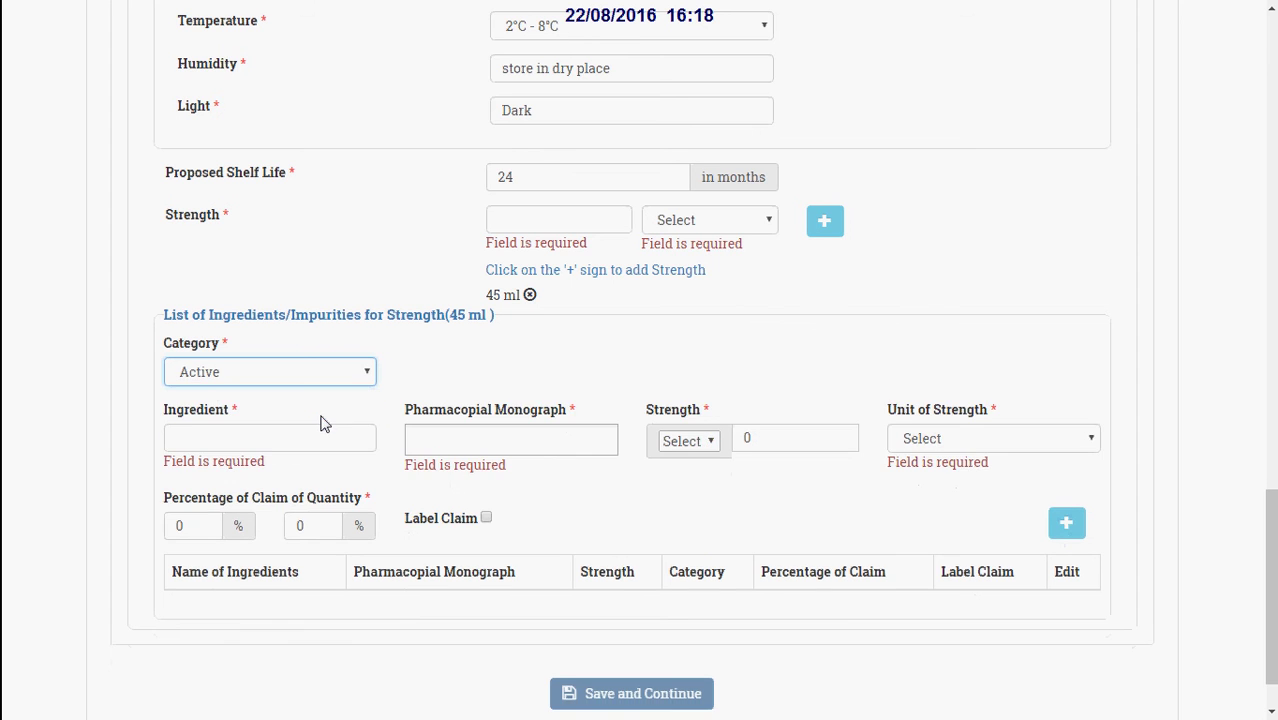
pyautogui.click(322, 437)
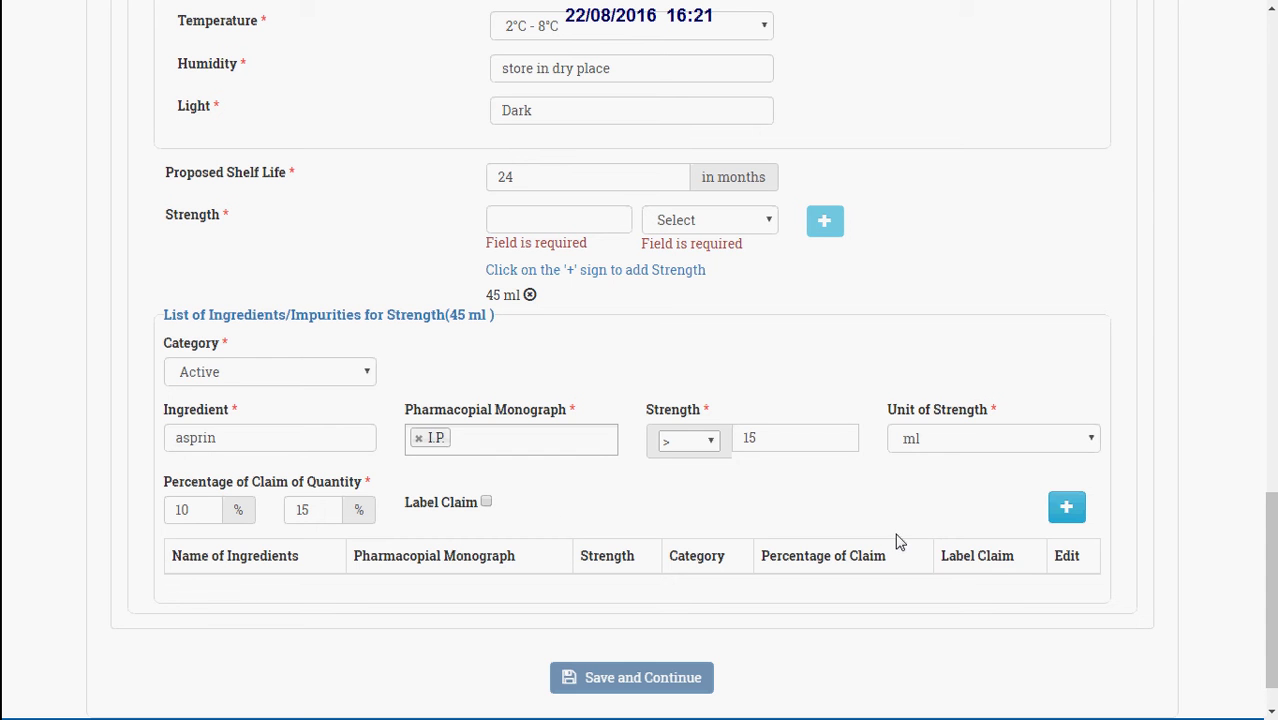
pyautogui.click(1065, 509)
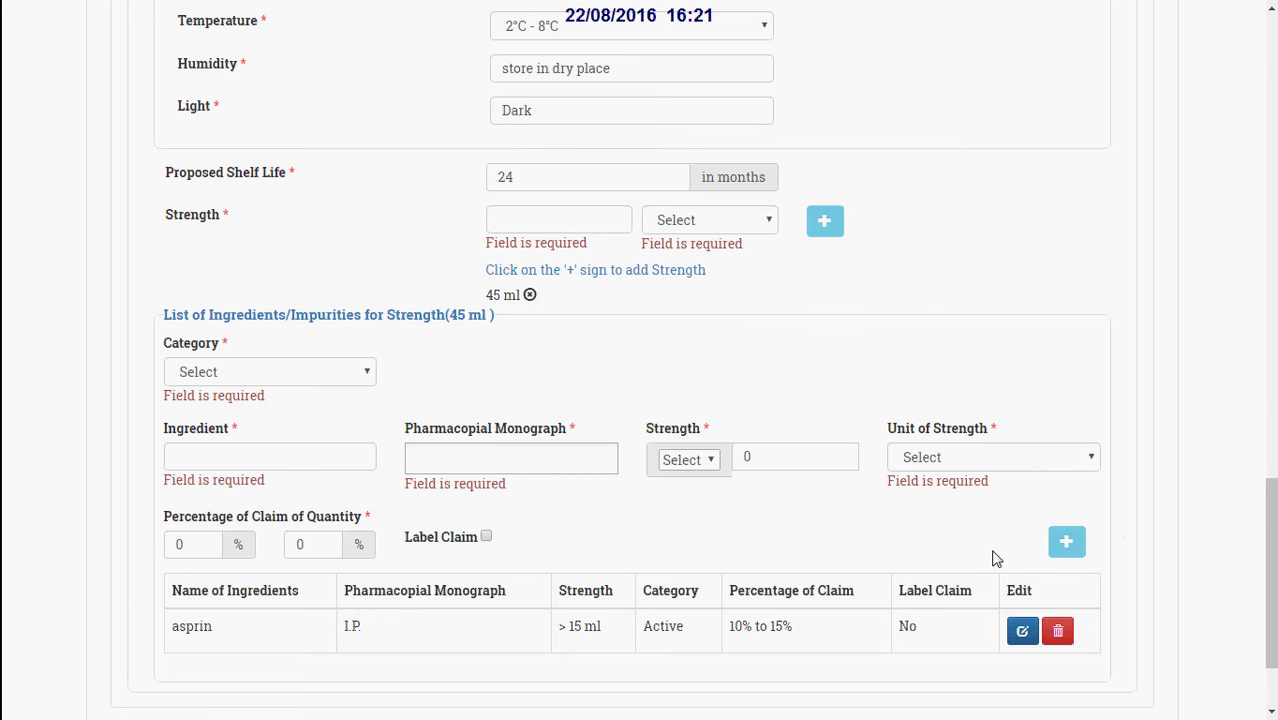
pyautogui.scroll(-2, 993, 560)
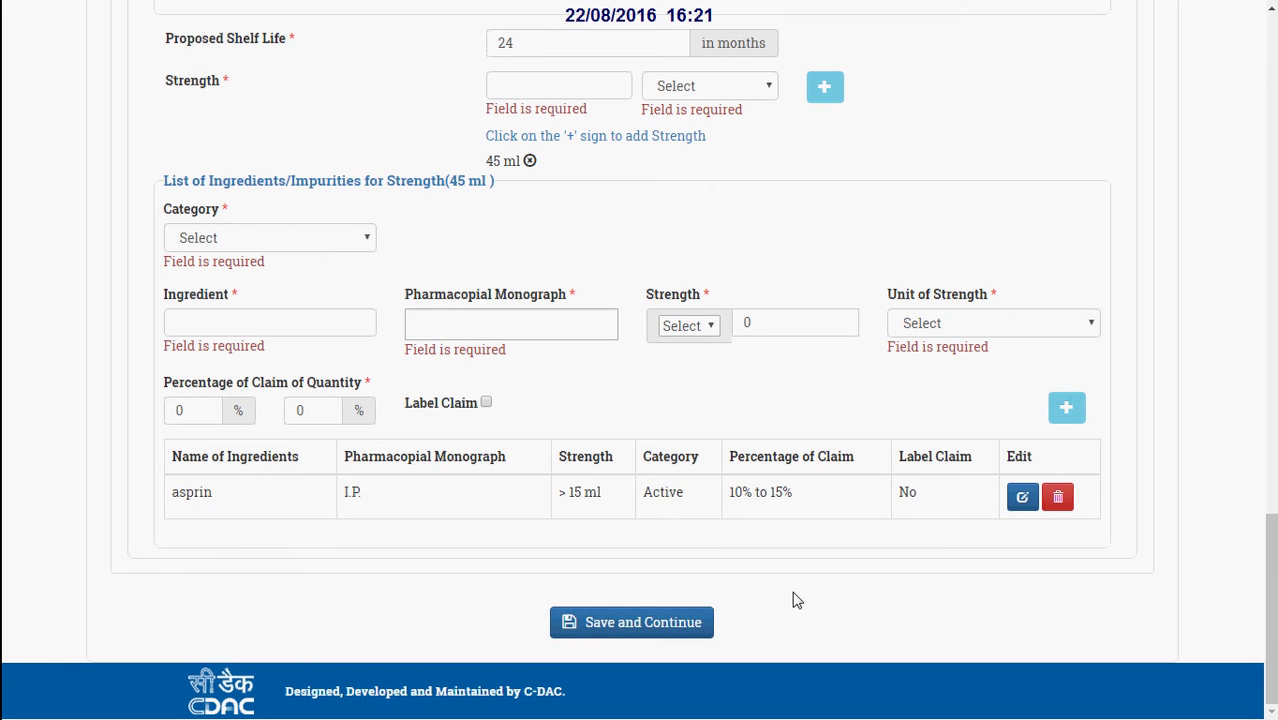
pyautogui.click(663, 624)
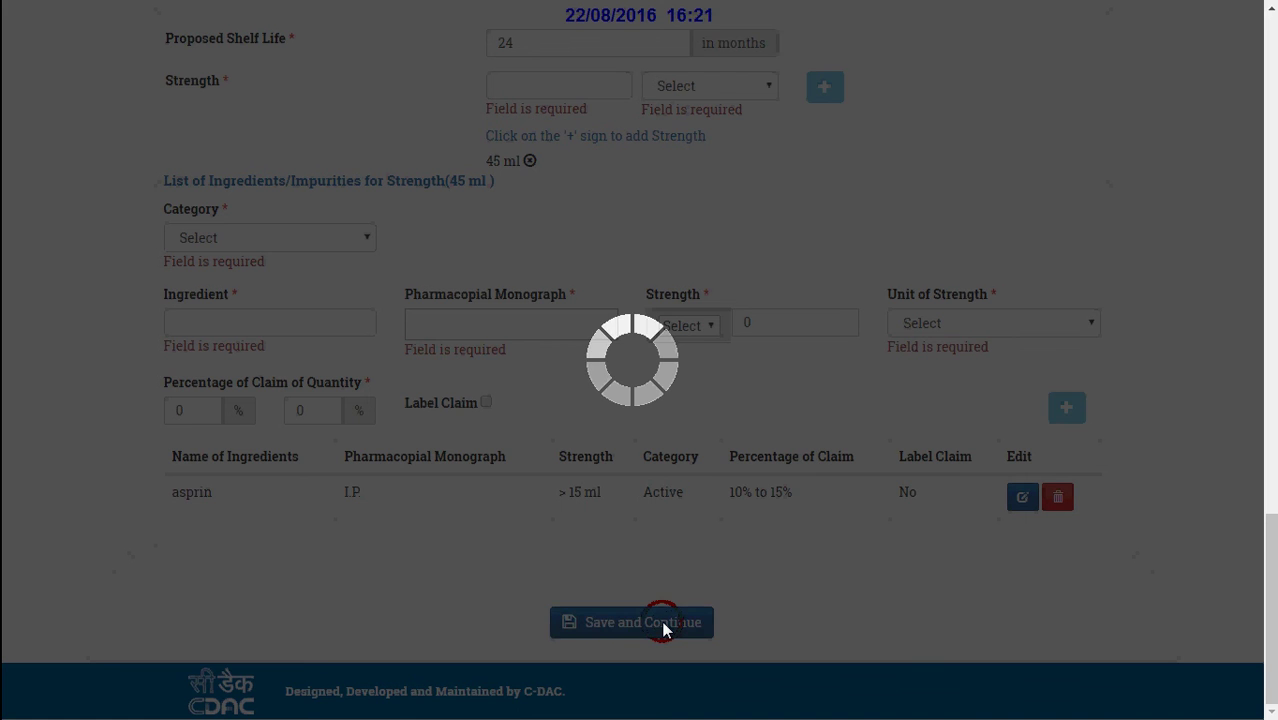